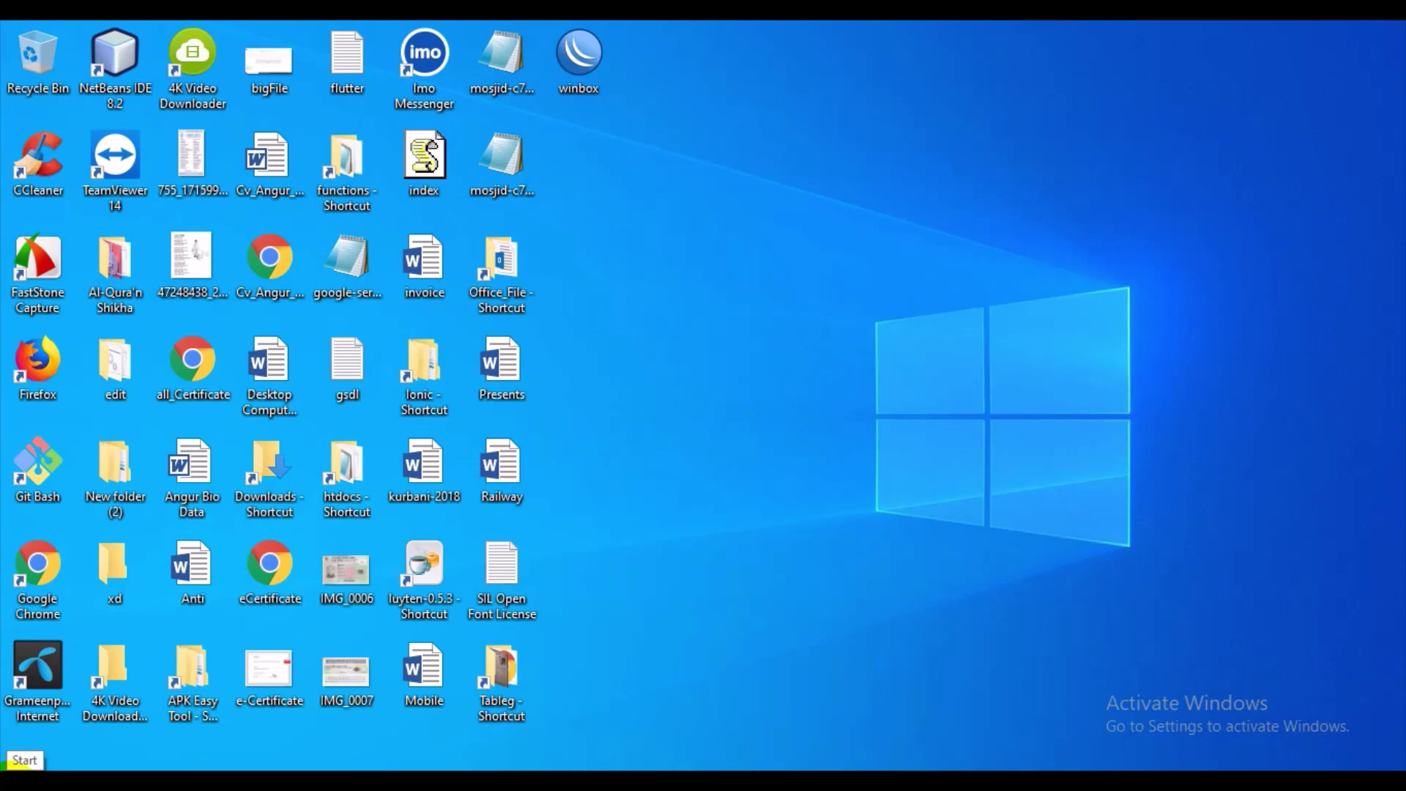
- Open the Run dialog from the Windows System group of installed programs
{"action": "left_click", "coordinate": [14, 780]}
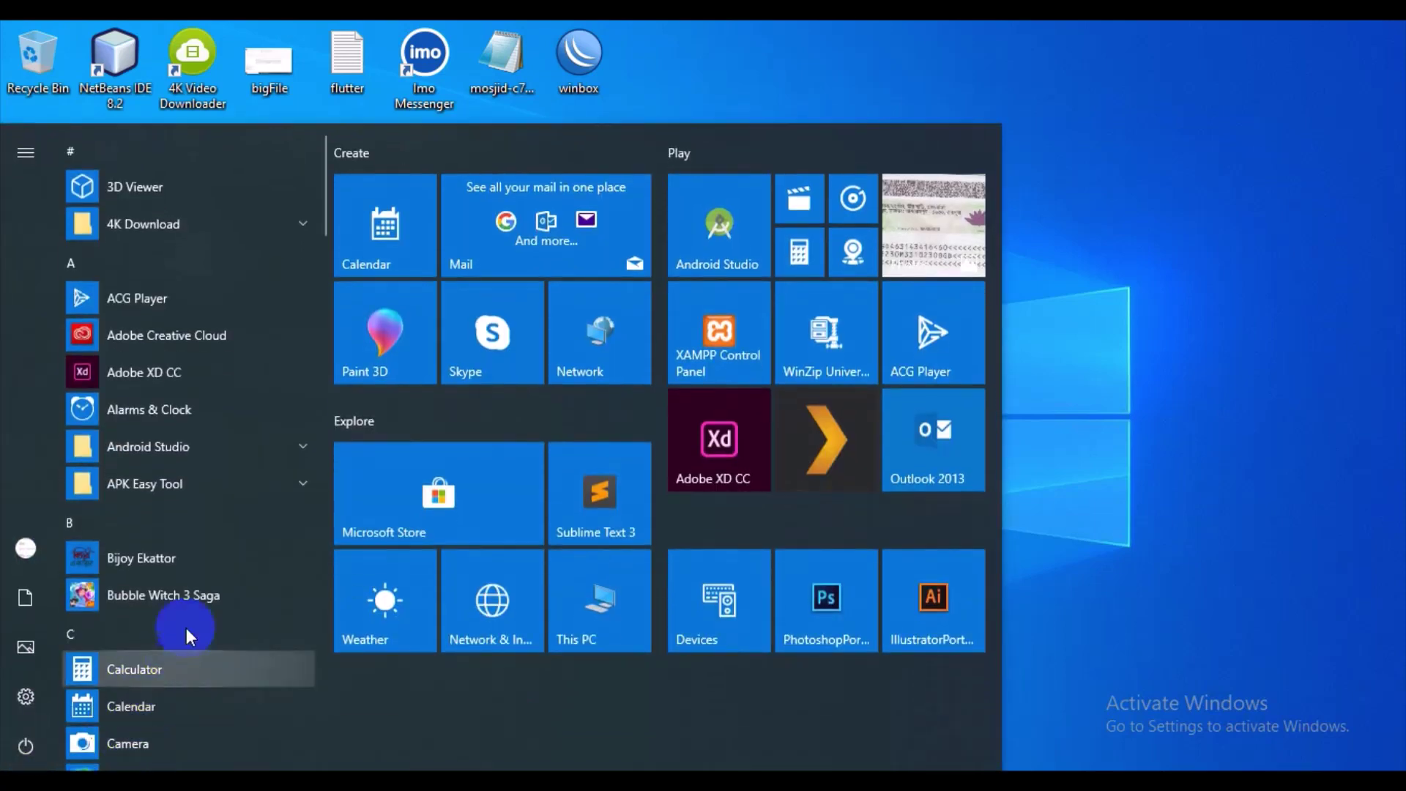
{"action": "scroll", "coordinate": [205, 367], "scroll_direction": "down", "scroll_amount": 10}
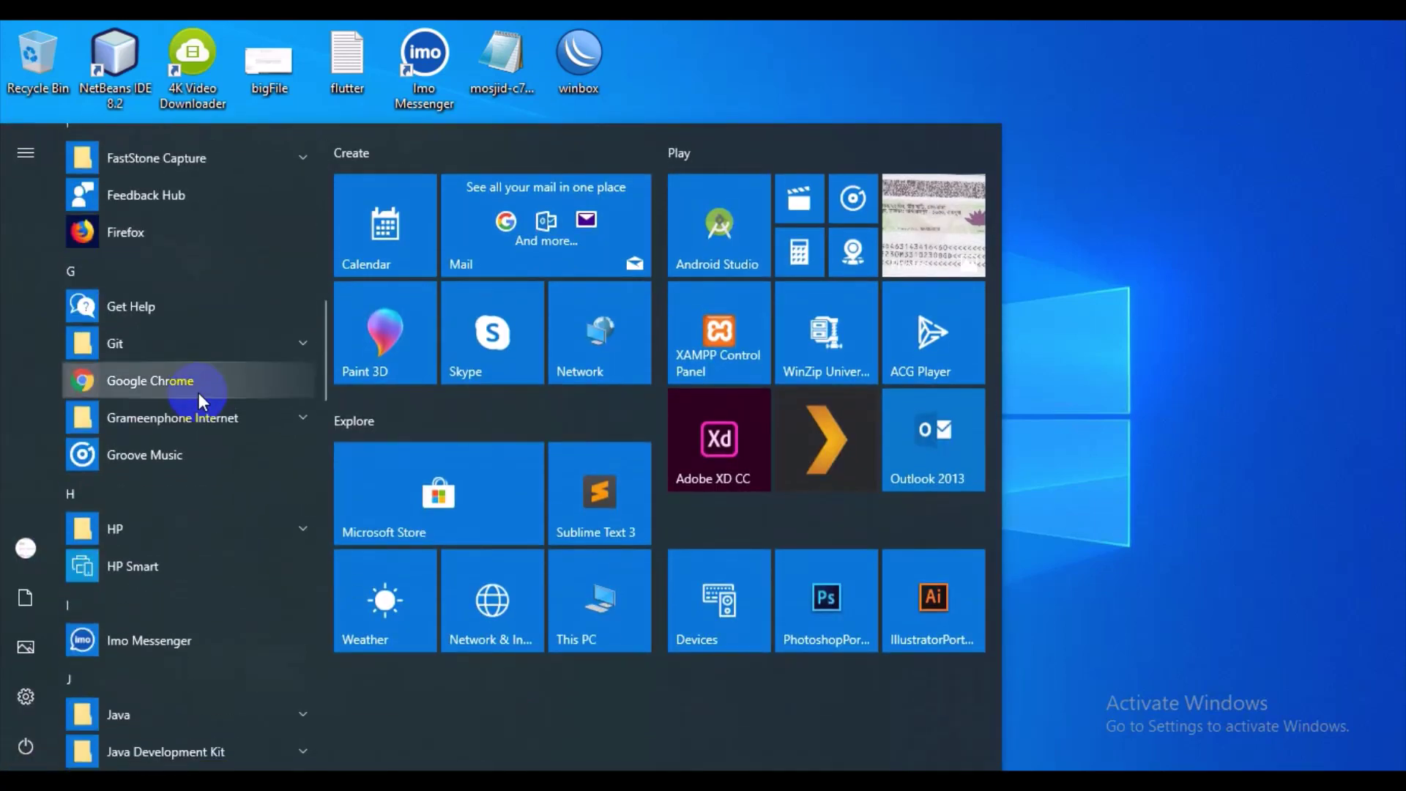
{"action": "scroll", "coordinate": [198, 425], "scroll_direction": "down", "scroll_amount": 5}
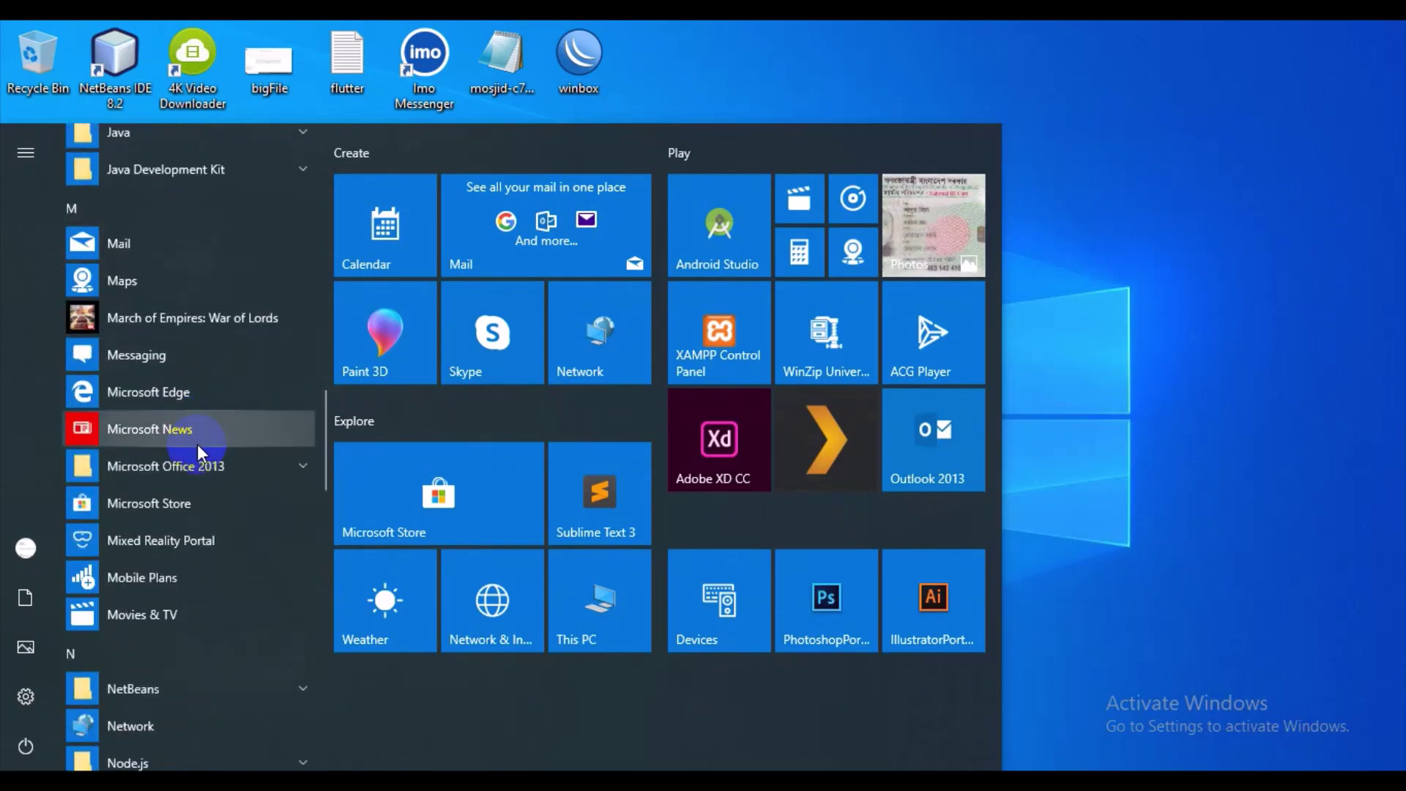
{"action": "scroll", "coordinate": [196, 447], "scroll_direction": "down", "scroll_amount": 1}
{"action": "scroll", "coordinate": [197, 448], "scroll_direction": "down", "scroll_amount": 5}
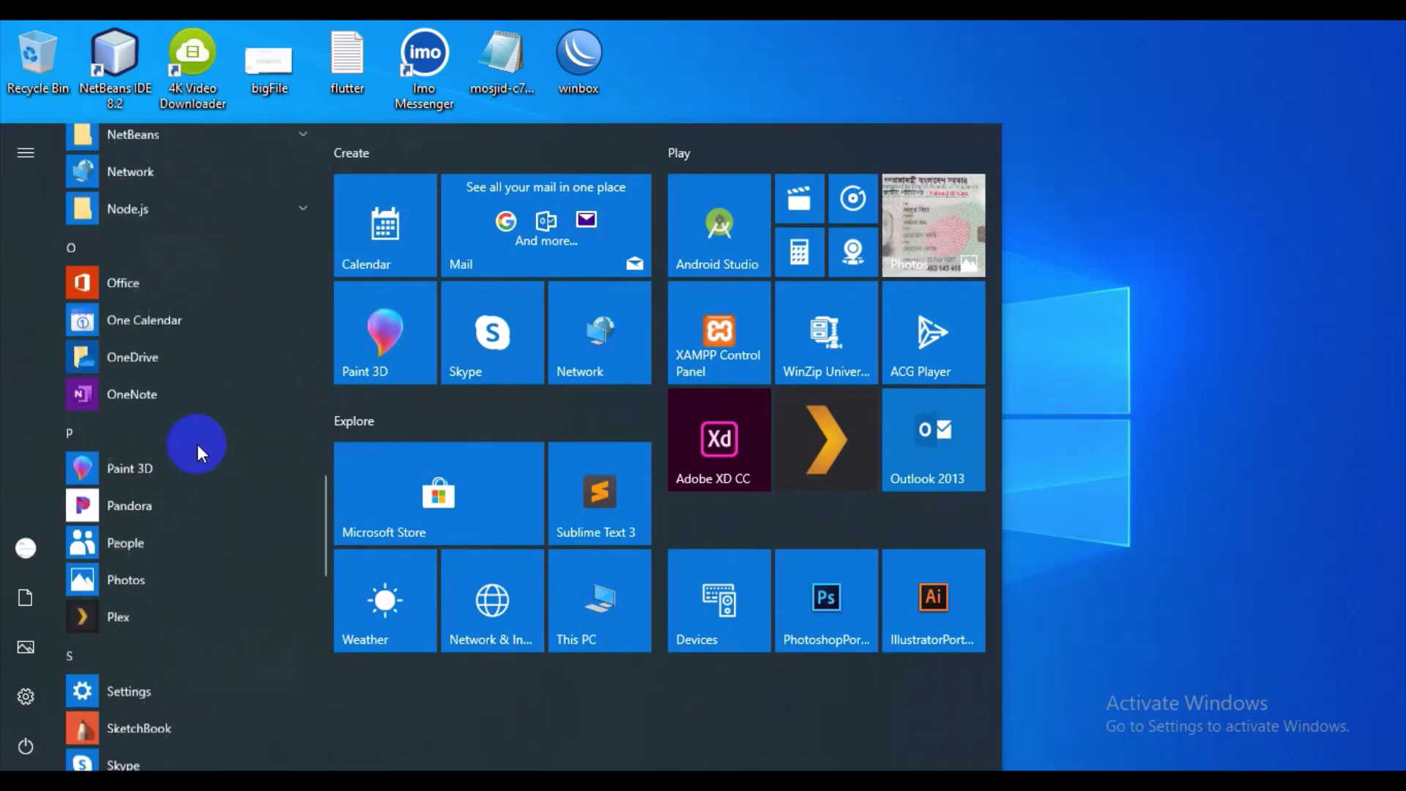
{"action": "scroll", "coordinate": [196, 443], "scroll_direction": "down", "scroll_amount": 10}
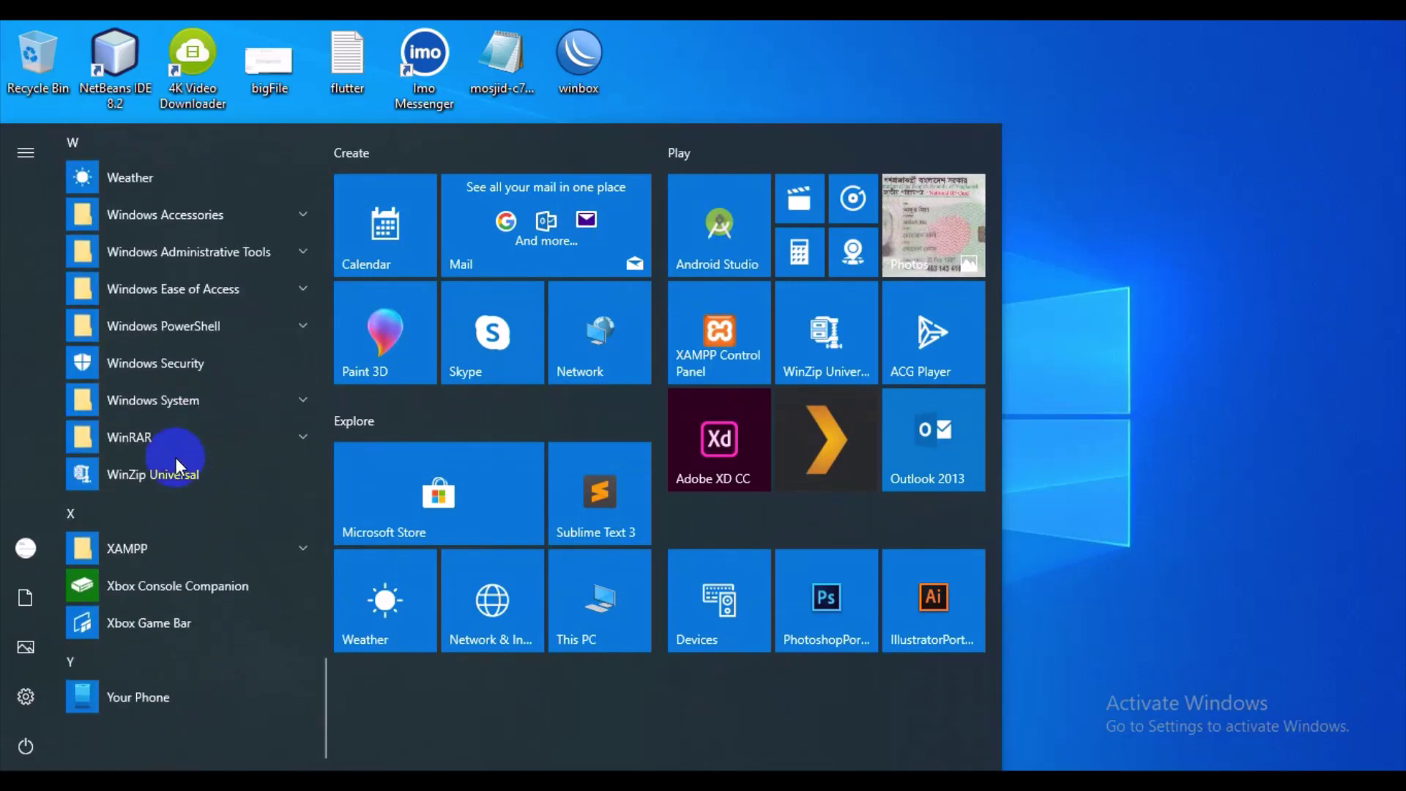
{"action": "left_click", "coordinate": [195, 212]}
{"action": "scroll", "coordinate": [192, 249], "scroll_direction": "down", "scroll_amount": 6}
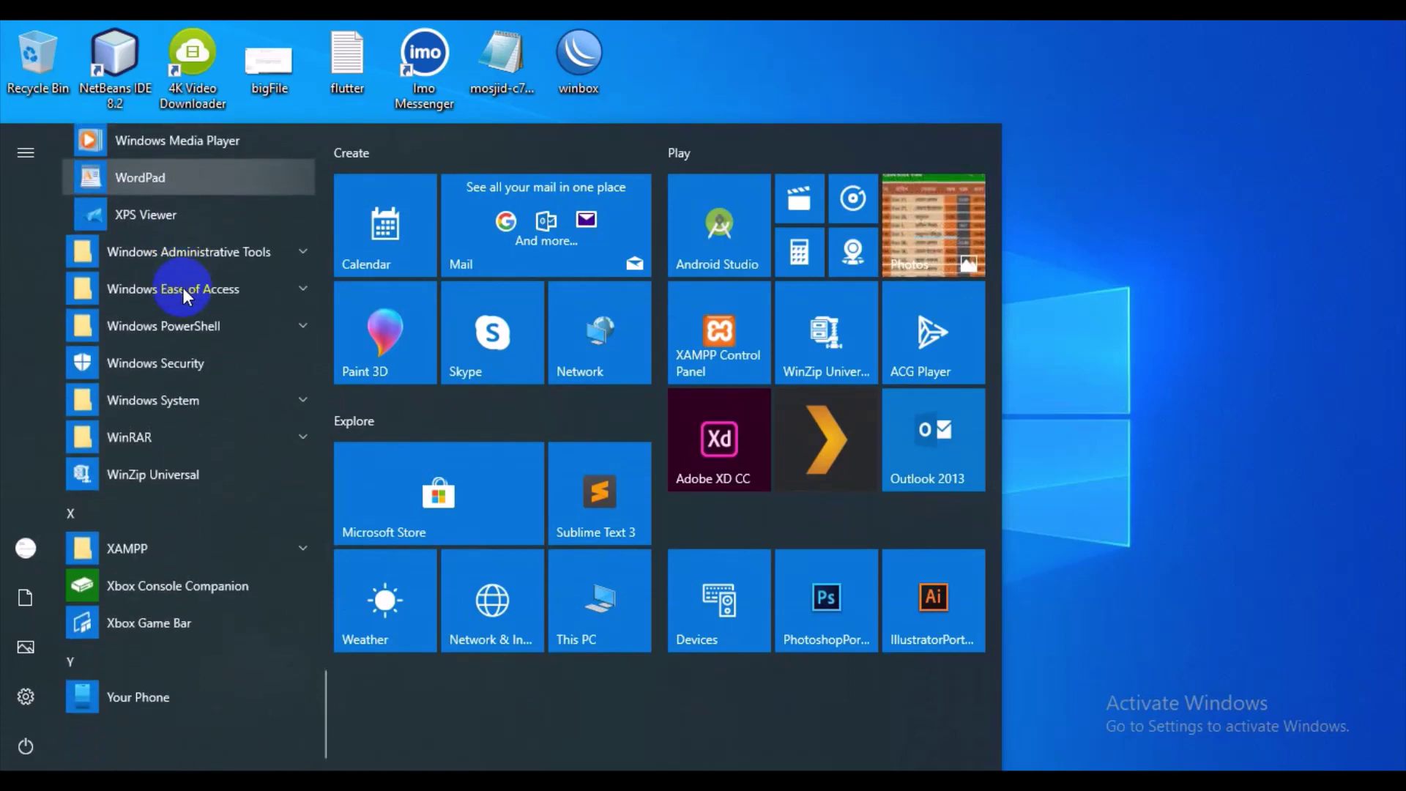
{"action": "left_click", "coordinate": [161, 401]}
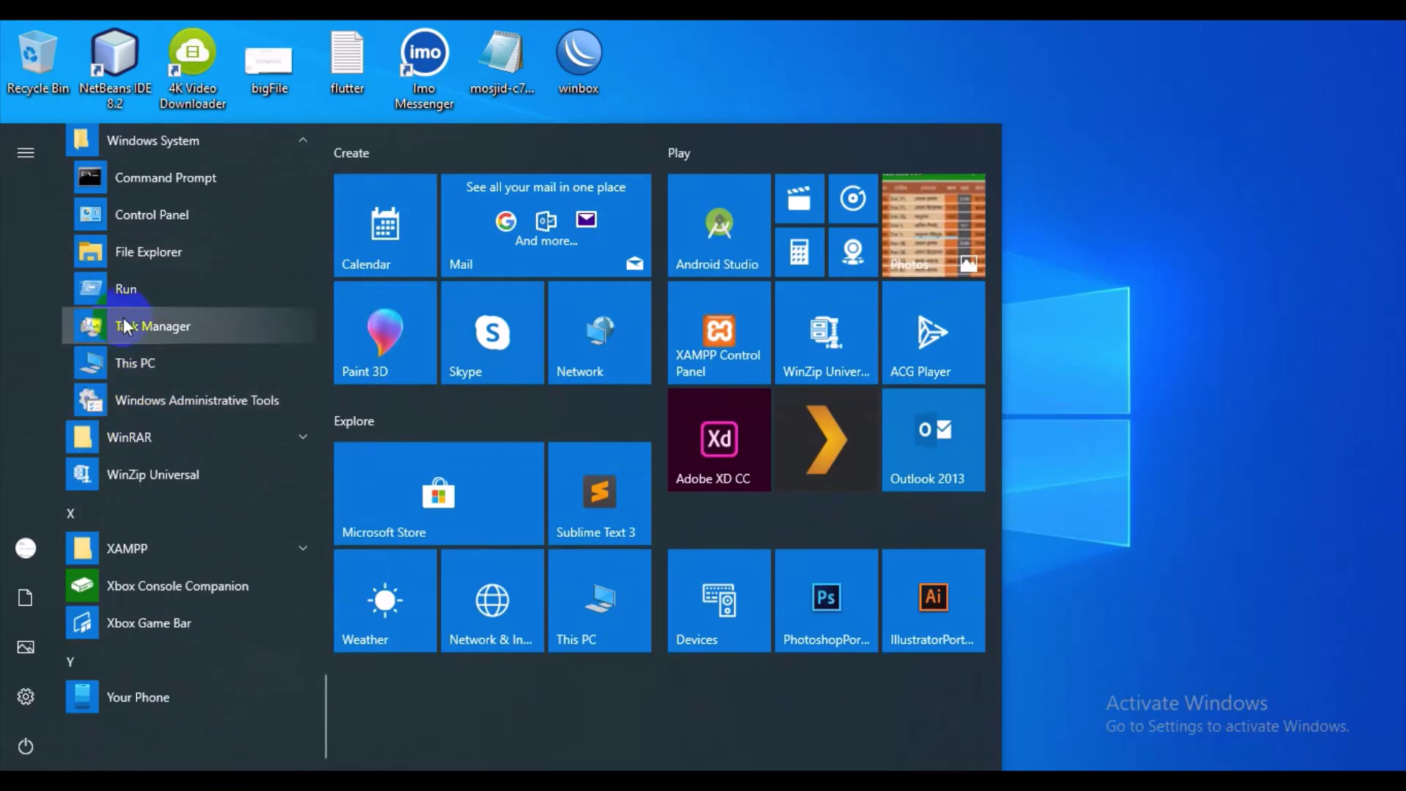
{"action": "left_click", "coordinate": [133, 294]}
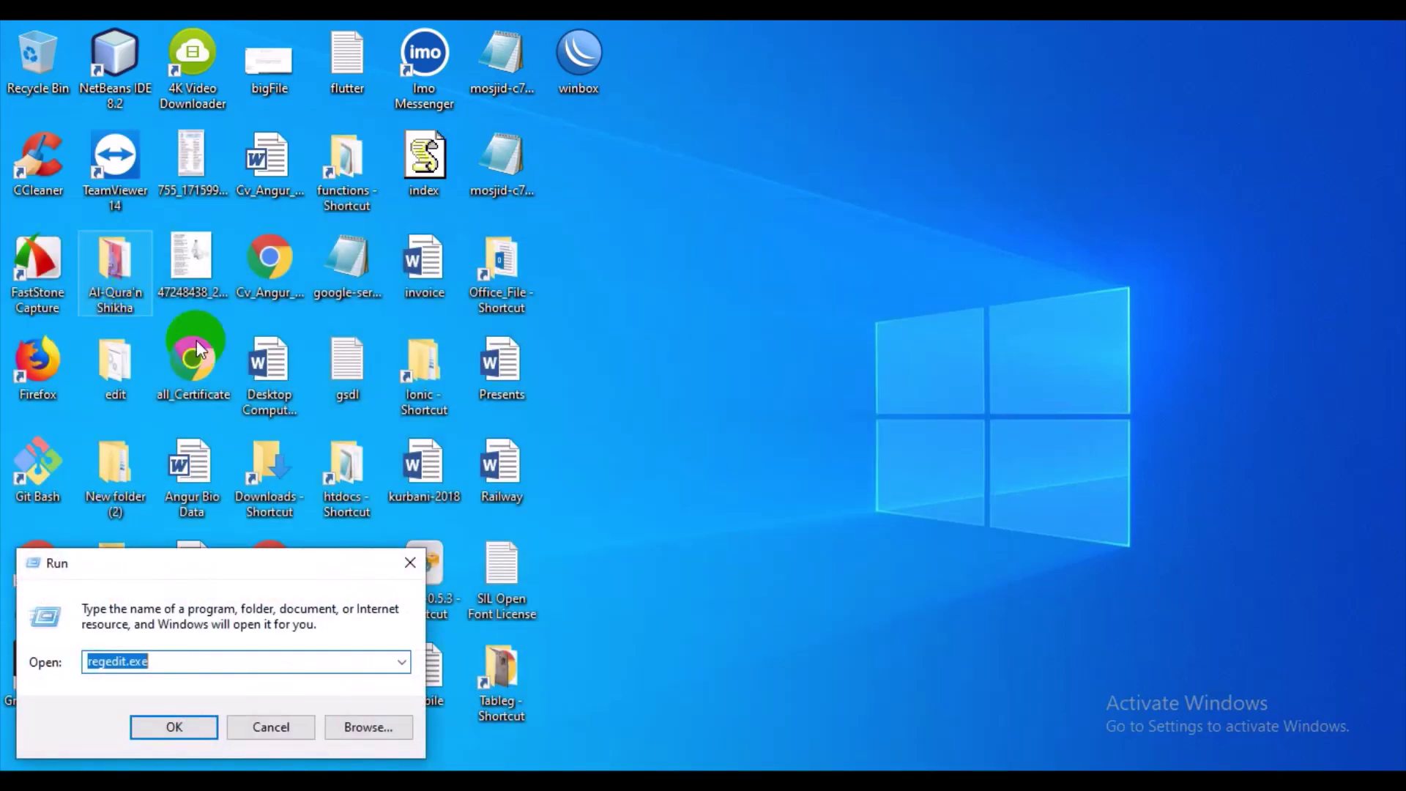
- Clear the existing Run entry, enter regedit.exe and launch Registry Editor, allowing it to start
{"action": "left_click", "coordinate": [174, 661]}
{"action": "key", "text": "BackSpace"}
{"action": "key", "text": "BackSpace"}
{"action": "key", "text": "BackSpace"}
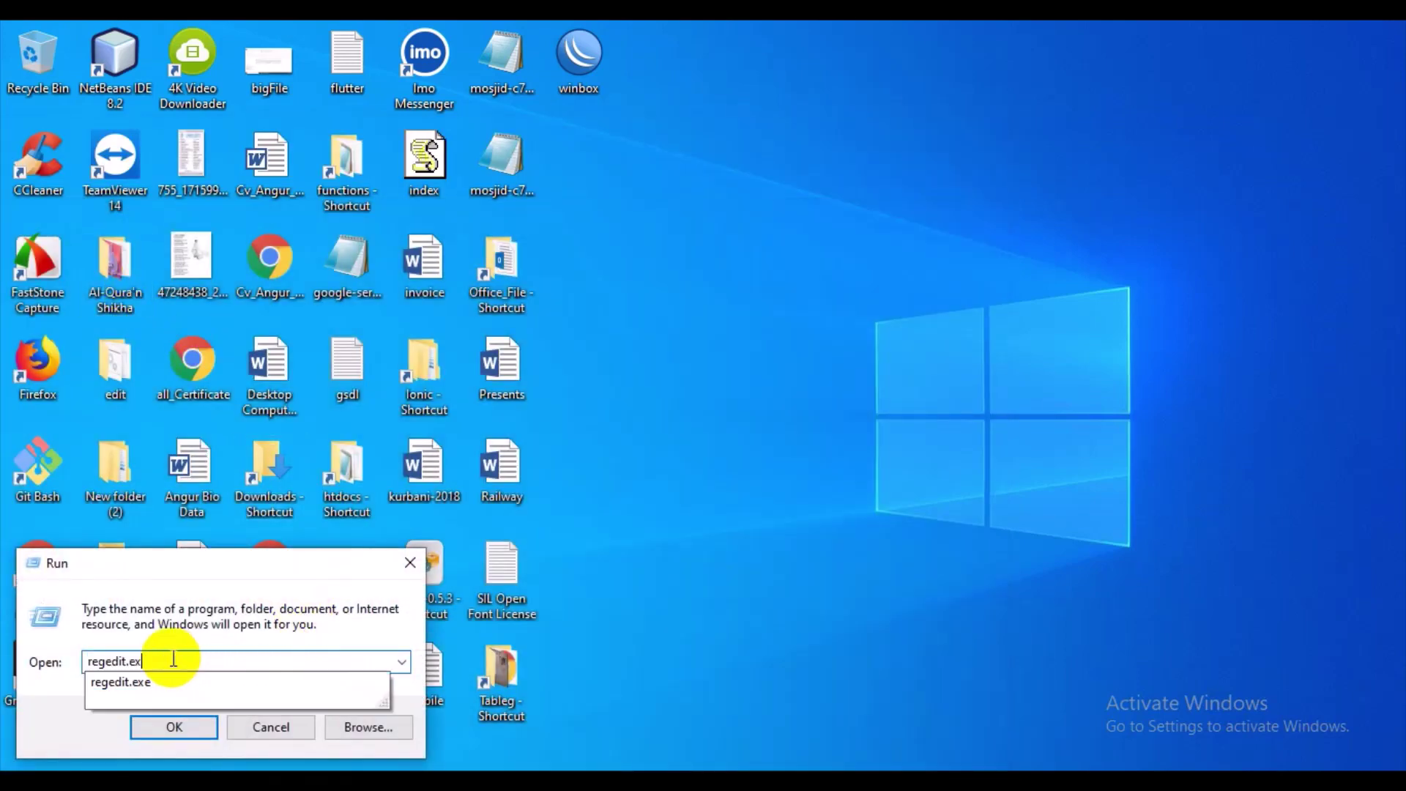
{"action": "key", "text": "BackSpace"}
{"action": "key", "text": "BackSpace"}
{"action": "key", "text": "BackSpace"}
{"action": "key", "text": "BackSpace"}
{"action": "key", "text": "BackSpace"}
{"action": "key", "text": "BackSpace"}
{"action": "key", "text": "BackSpace"}
{"action": "key", "text": "BackSpace"}
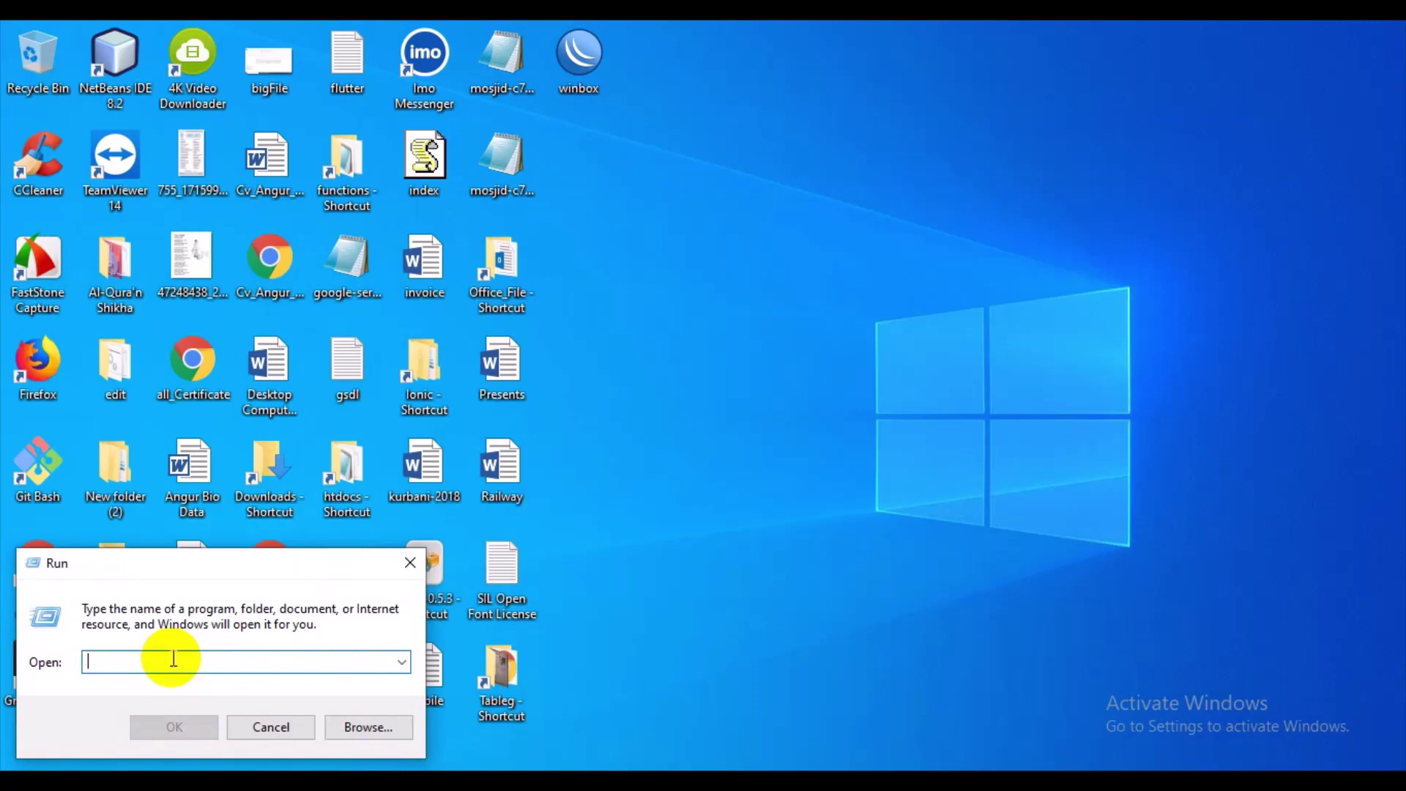
{"action": "type", "text": "rege"}
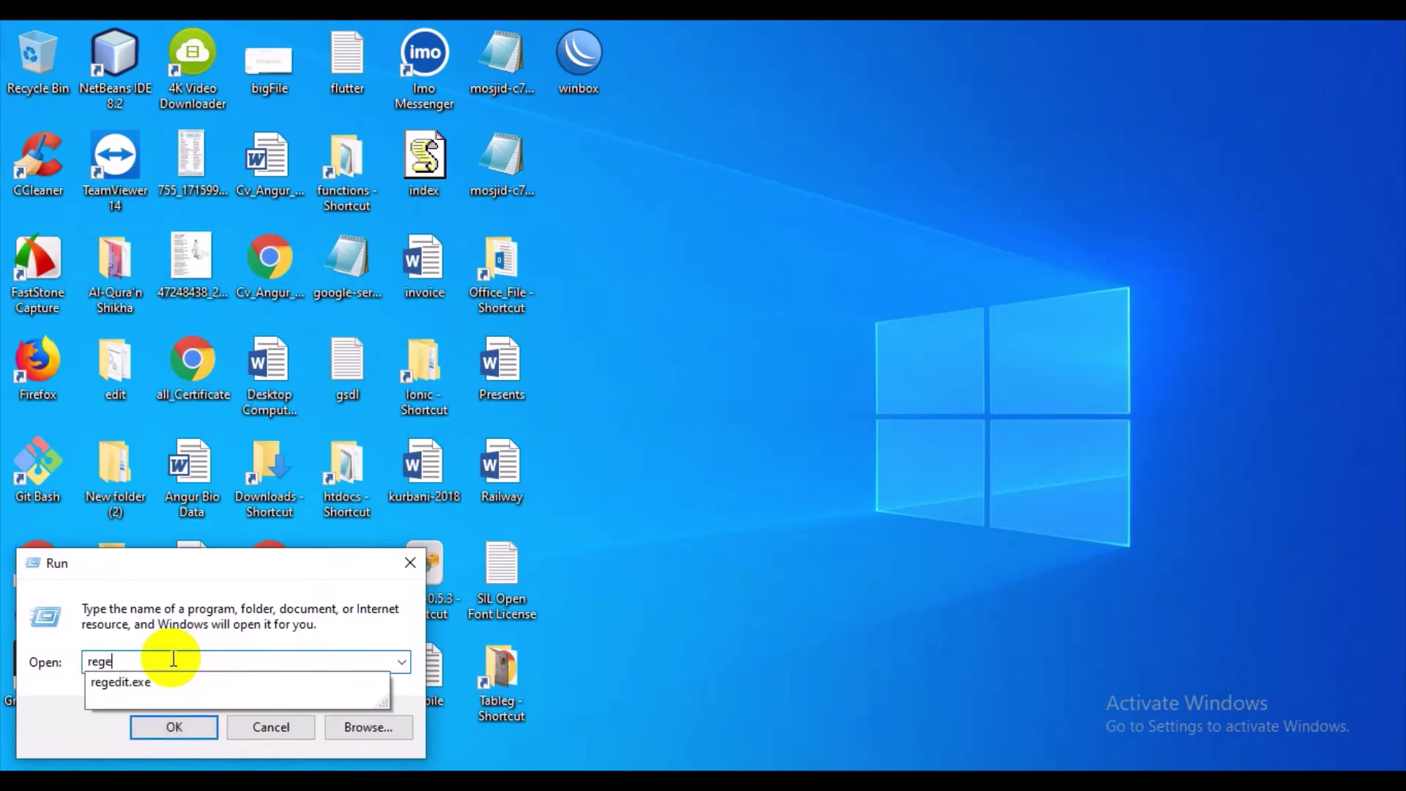
{"action": "type", "text": "dit.exe"}
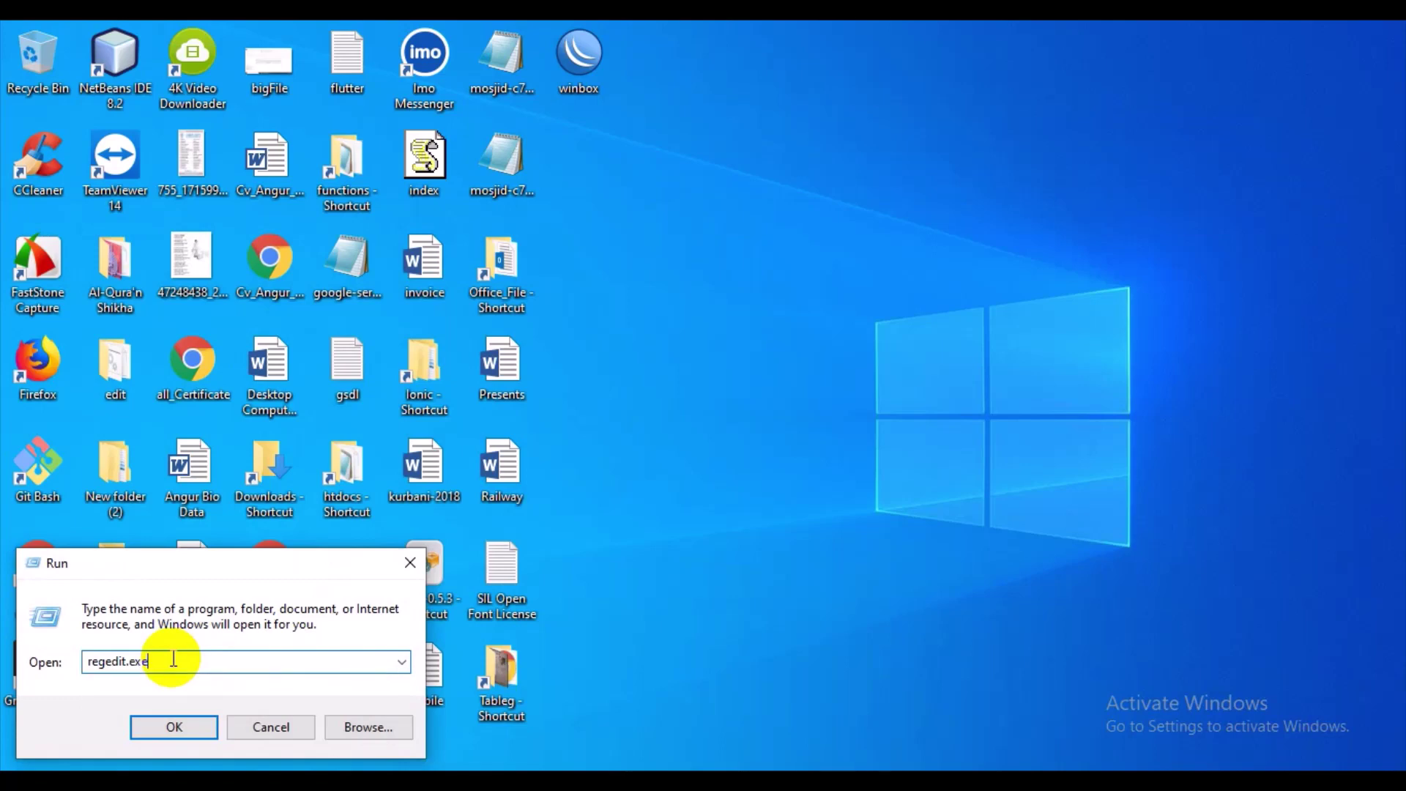
{"action": "left_click", "coordinate": [168, 732]}
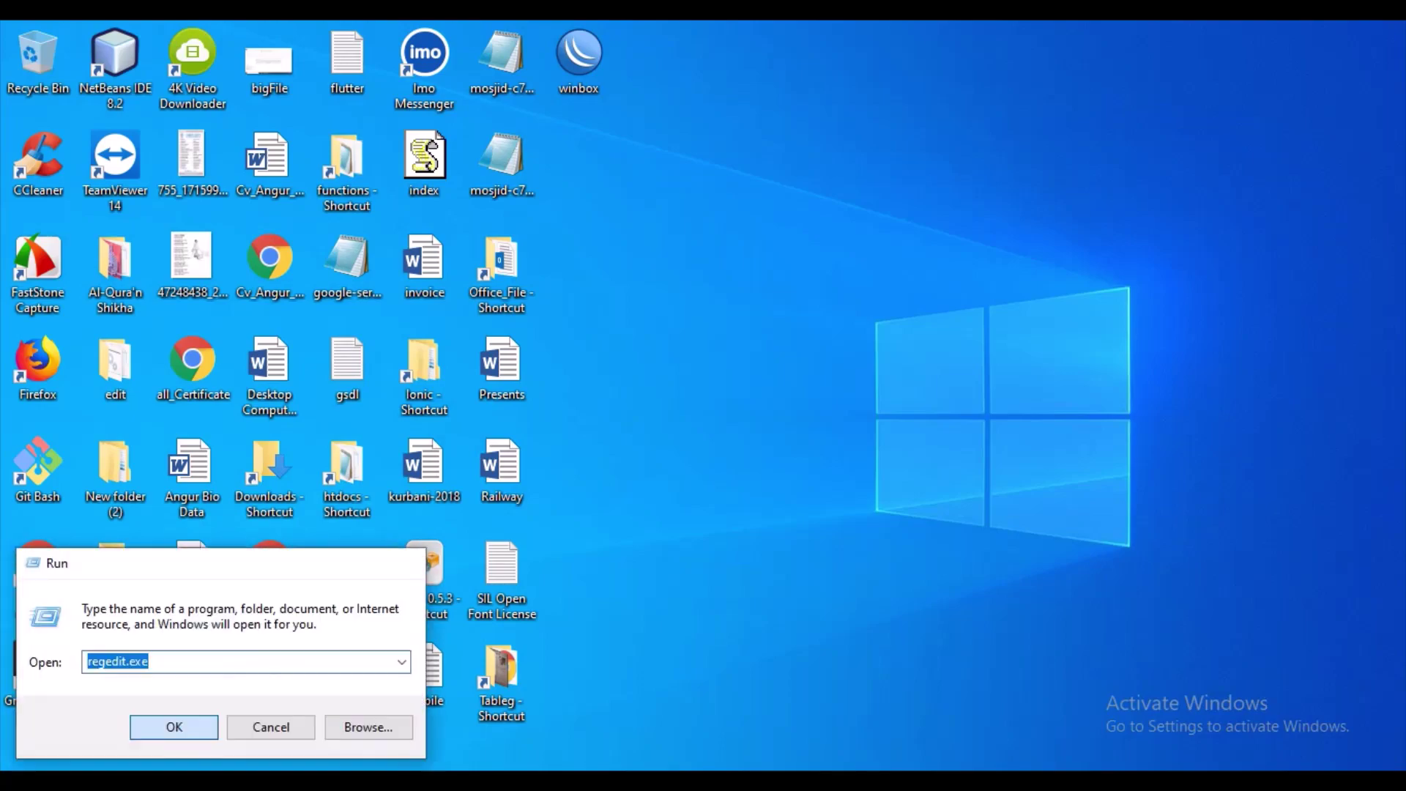
{"action": "left_click", "coordinate": [613, 534]}
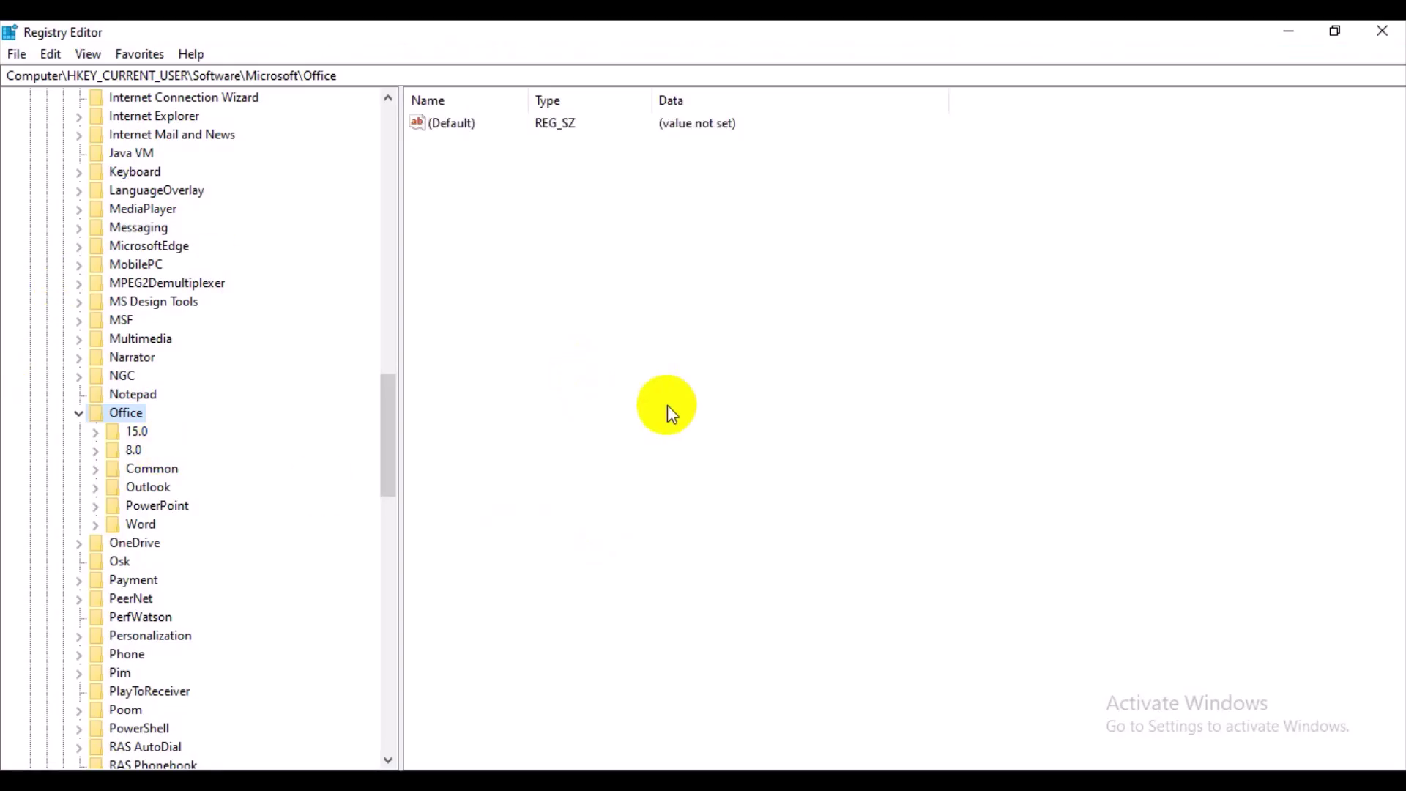
- Collapse the registry tree to the Computer root, then expand HKEY_CURRENT_USER and its Software key
{"action": "key", "text": "Home"}
{"action": "key", "text": "Left"}
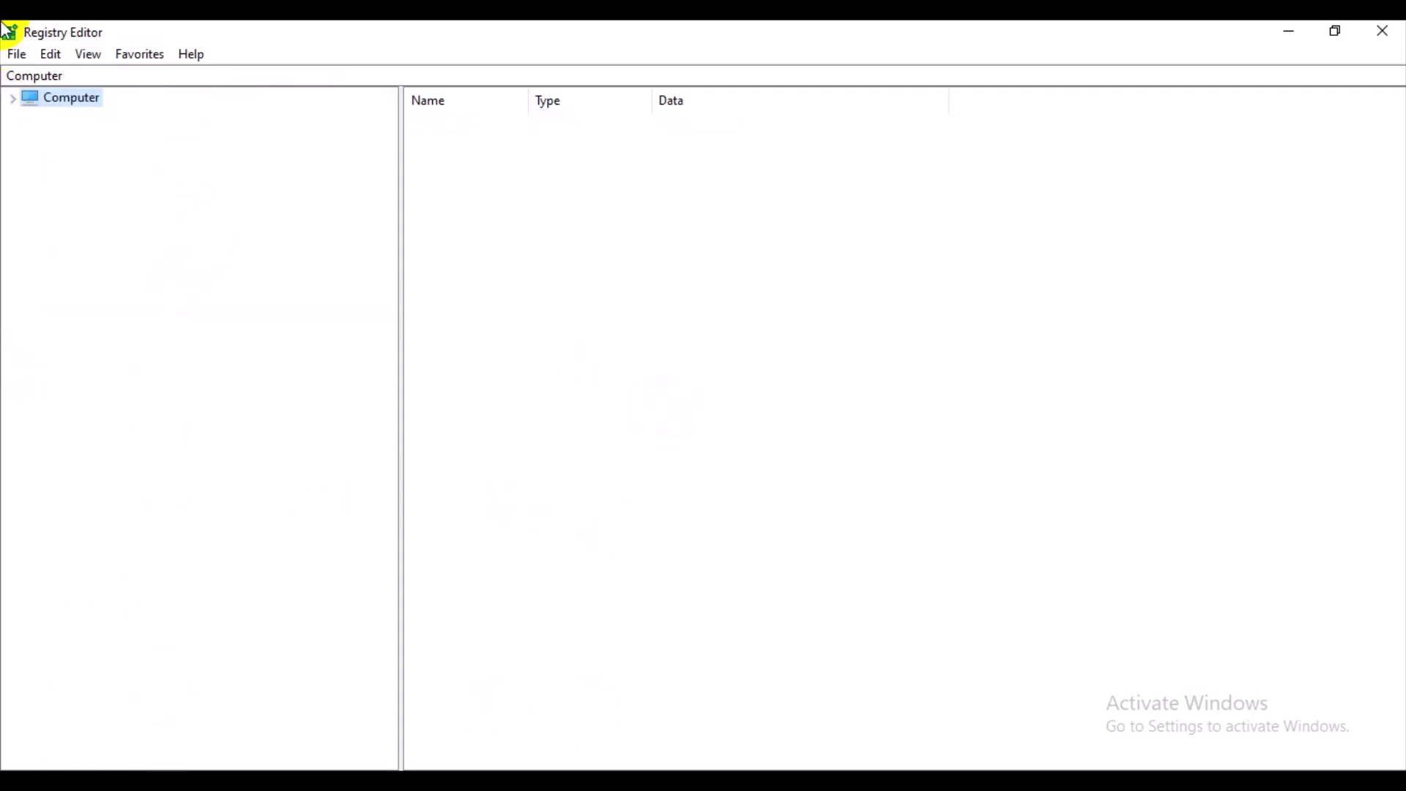
{"action": "left_click", "coordinate": [14, 99]}
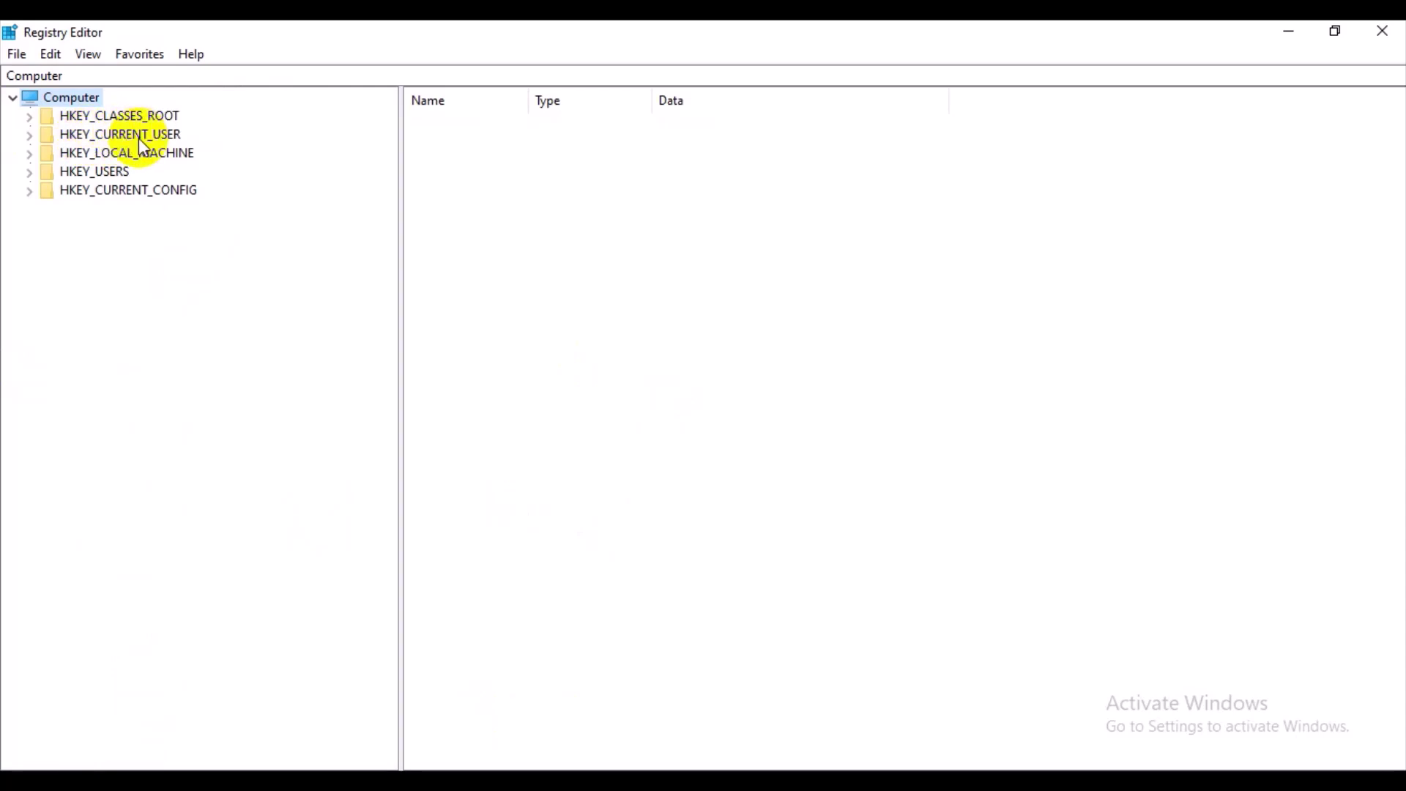
{"action": "left_click", "coordinate": [32, 134]}
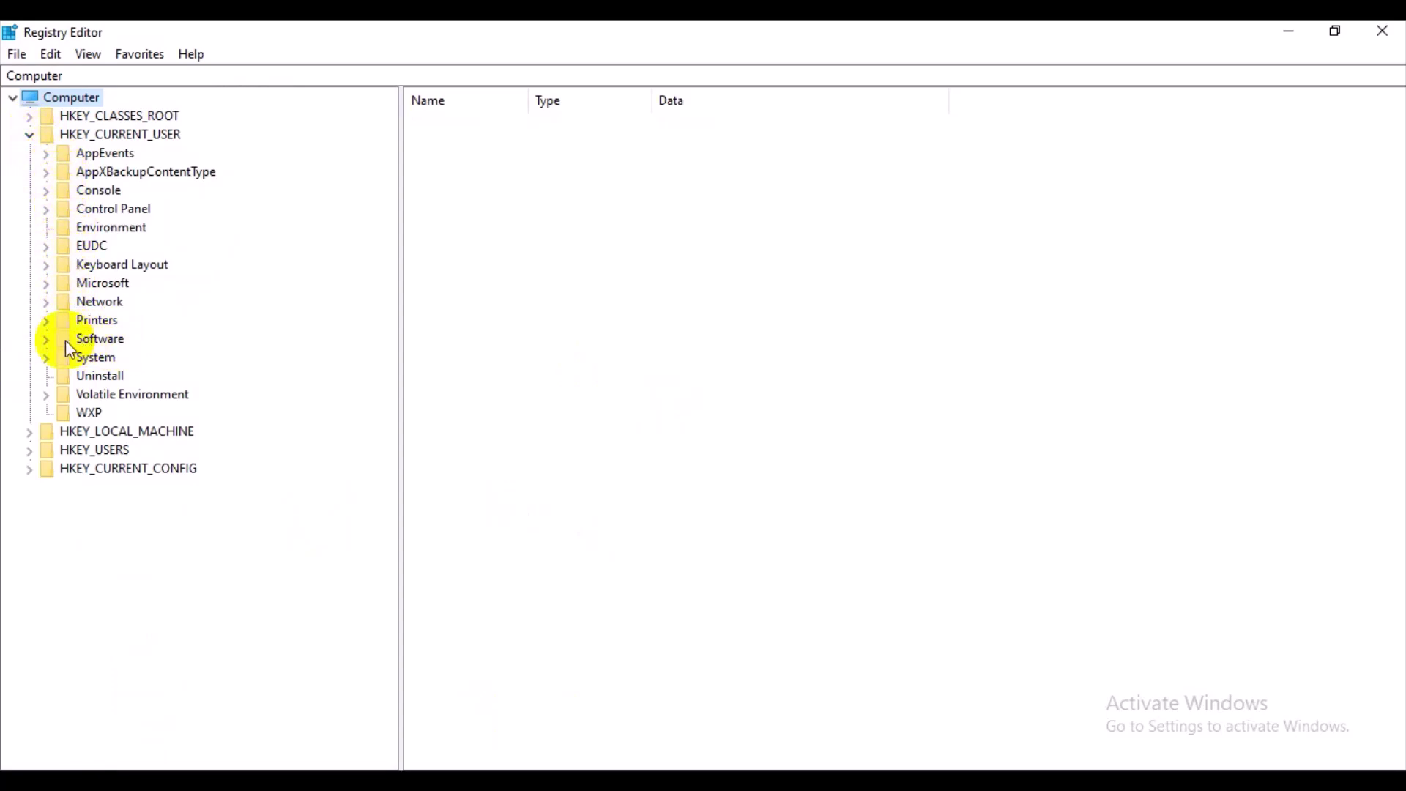
{"action": "left_click", "coordinate": [44, 340]}
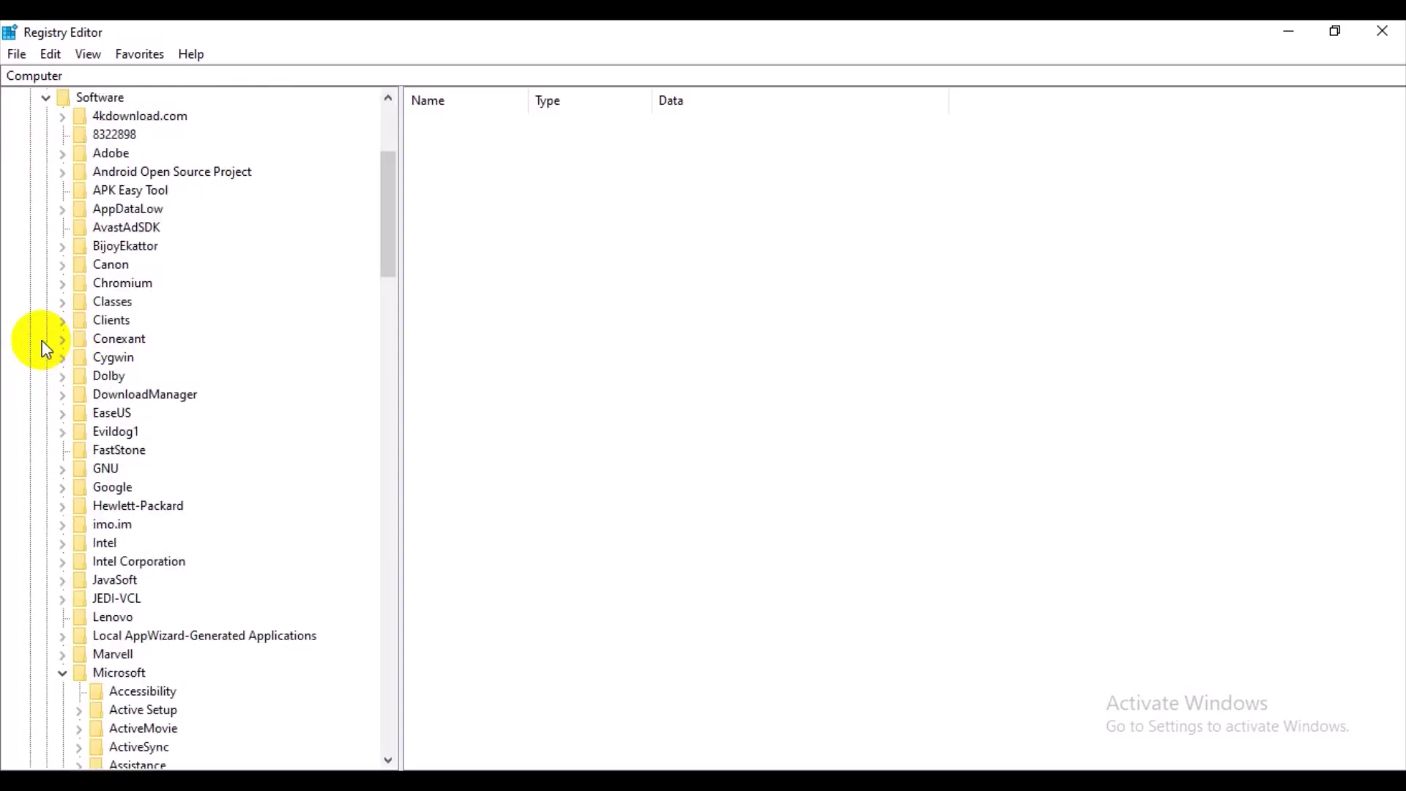
- Expand the Microsoft key under Software, then select and expand its Office key
{"action": "scroll", "coordinate": [114, 437], "scroll_direction": "down", "scroll_amount": 1}
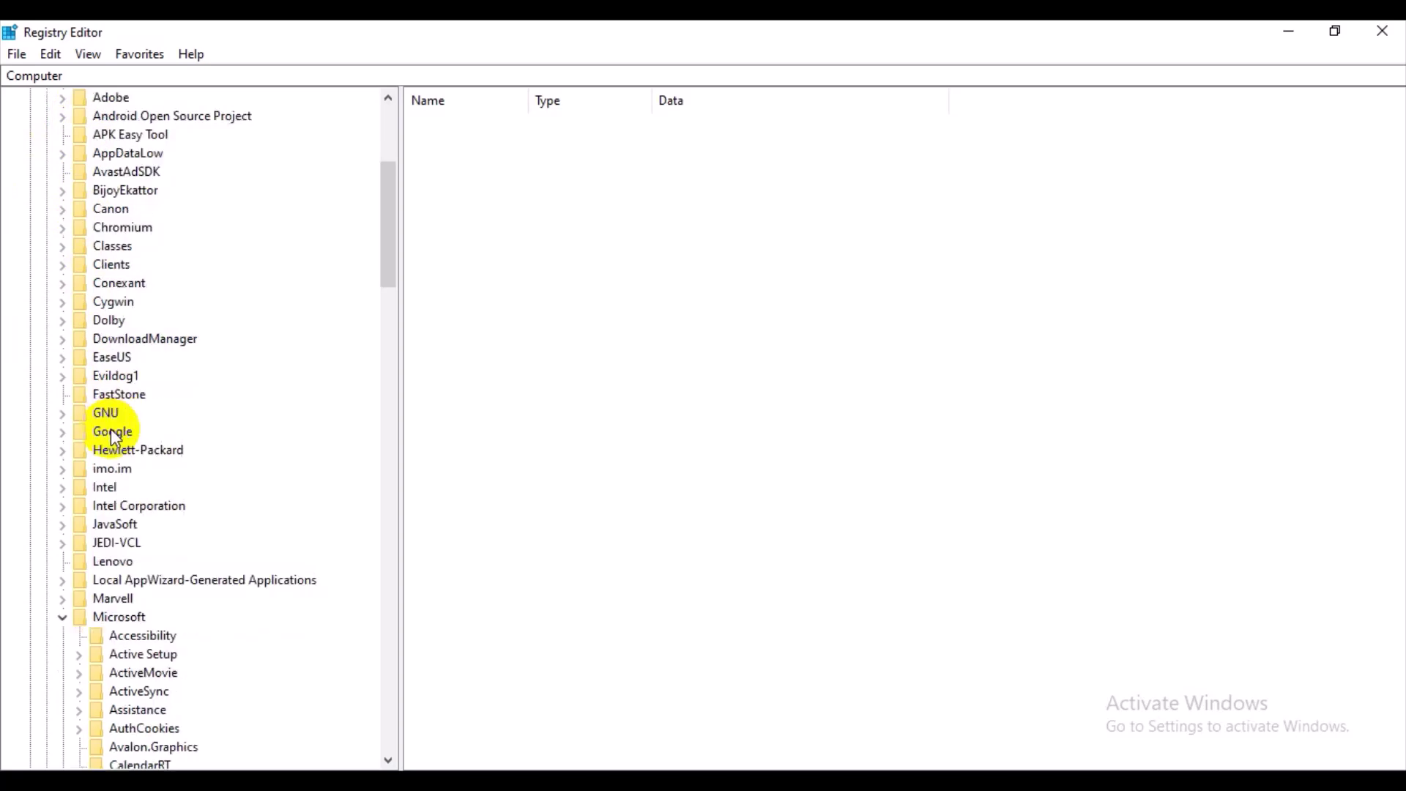
{"action": "scroll", "coordinate": [113, 437], "scroll_direction": "down", "scroll_amount": 3}
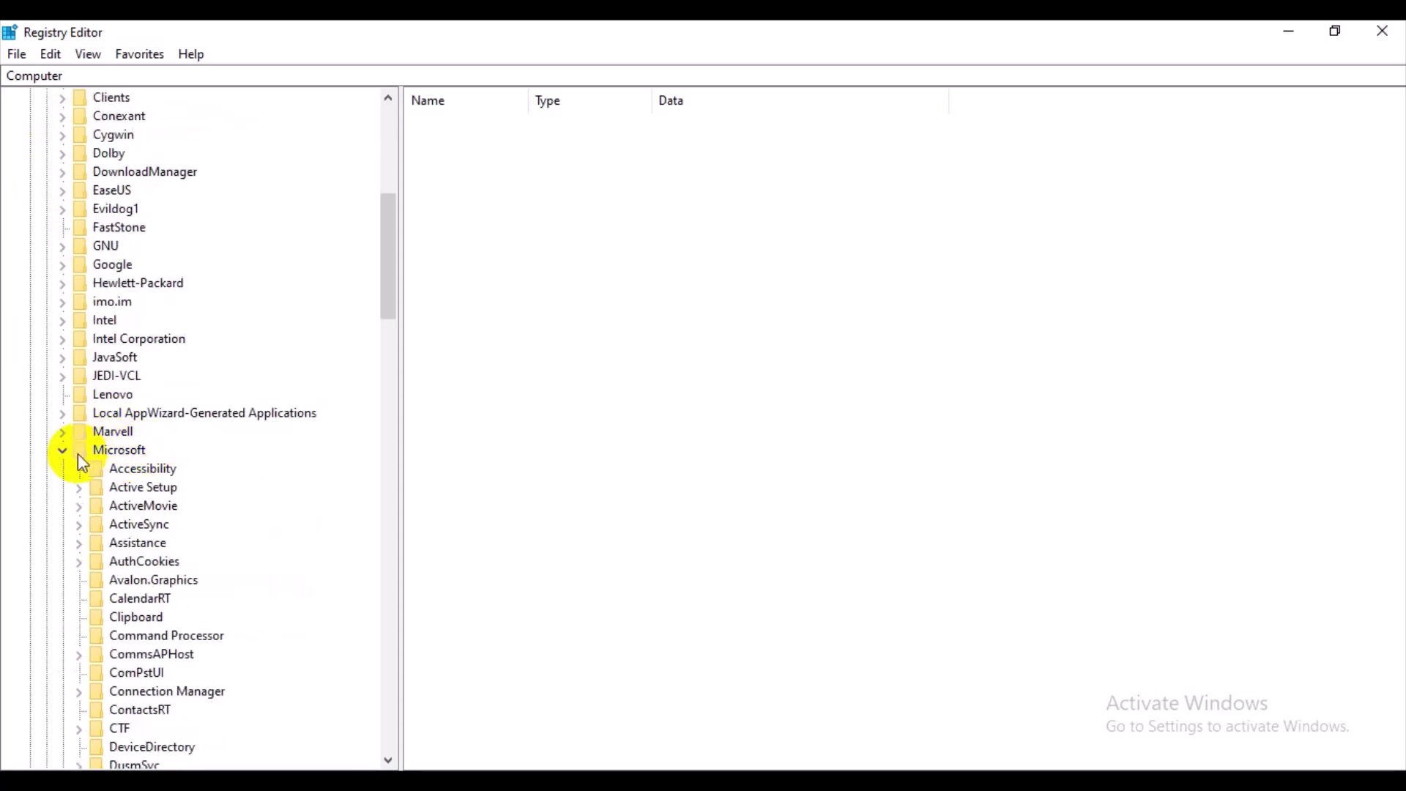
{"action": "left_click", "coordinate": [63, 451]}
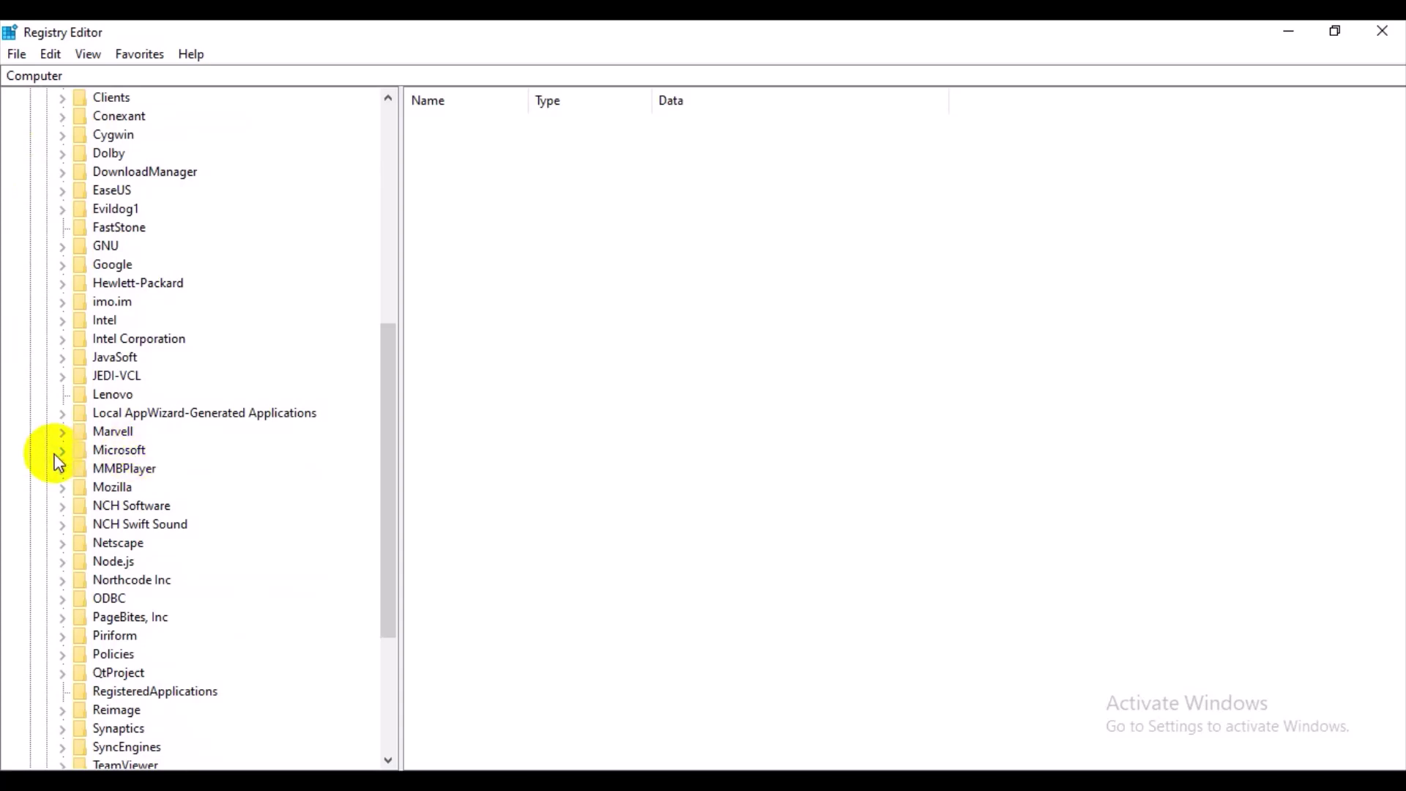
{"action": "left_click", "coordinate": [58, 453]}
{"action": "scroll", "coordinate": [79, 462], "scroll_direction": "down", "scroll_amount": 2}
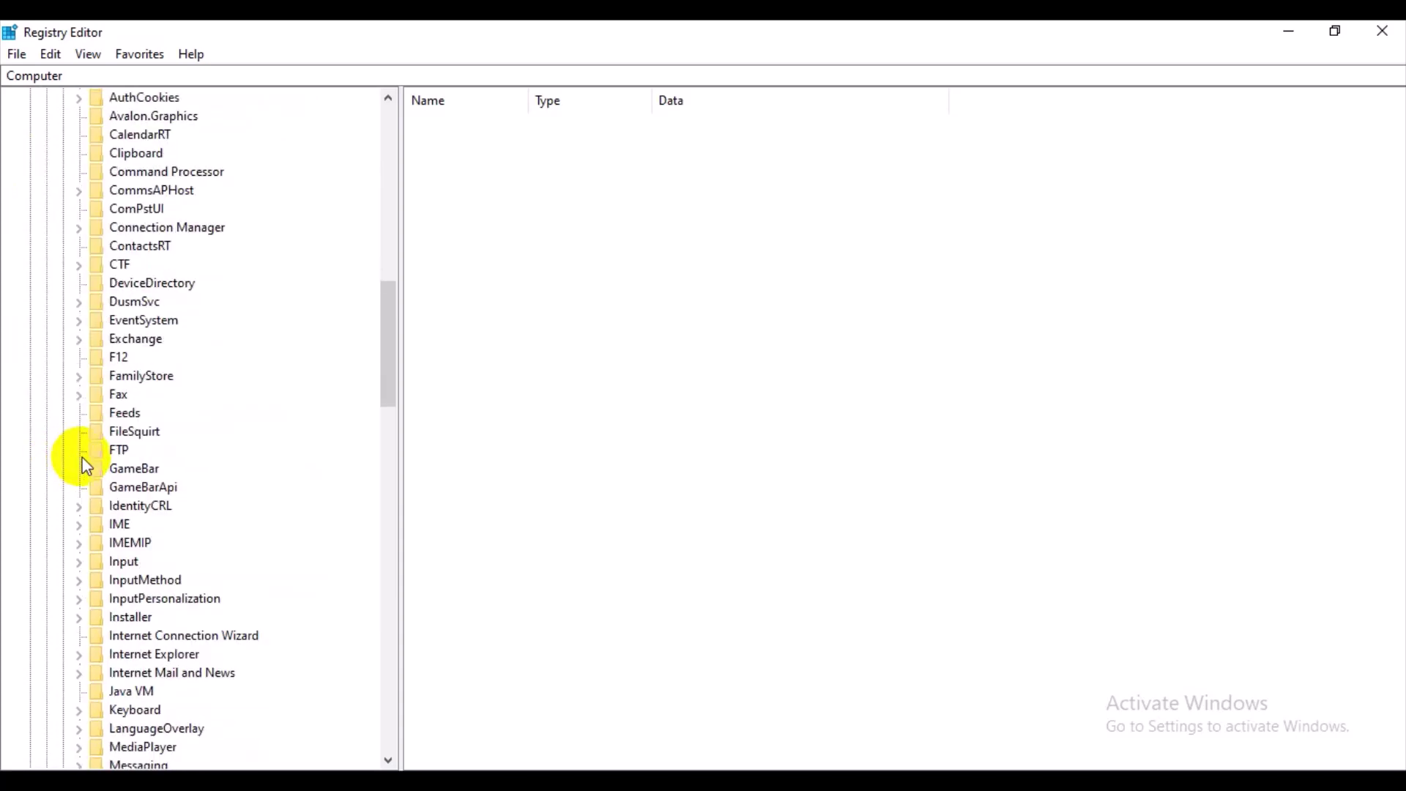
{"action": "scroll", "coordinate": [117, 461], "scroll_direction": "down", "scroll_amount": 3}
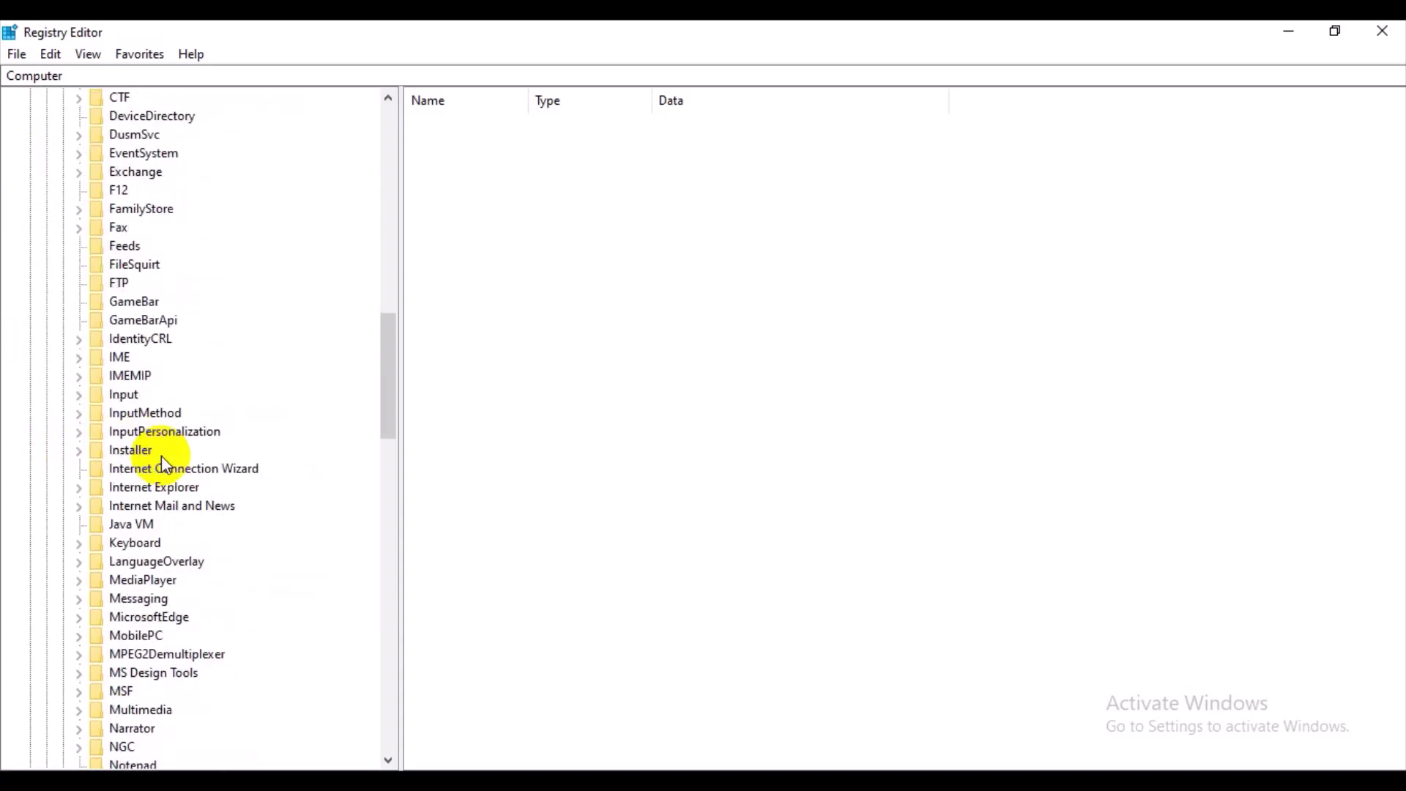
{"action": "scroll", "coordinate": [163, 462], "scroll_direction": "down", "scroll_amount": 6}
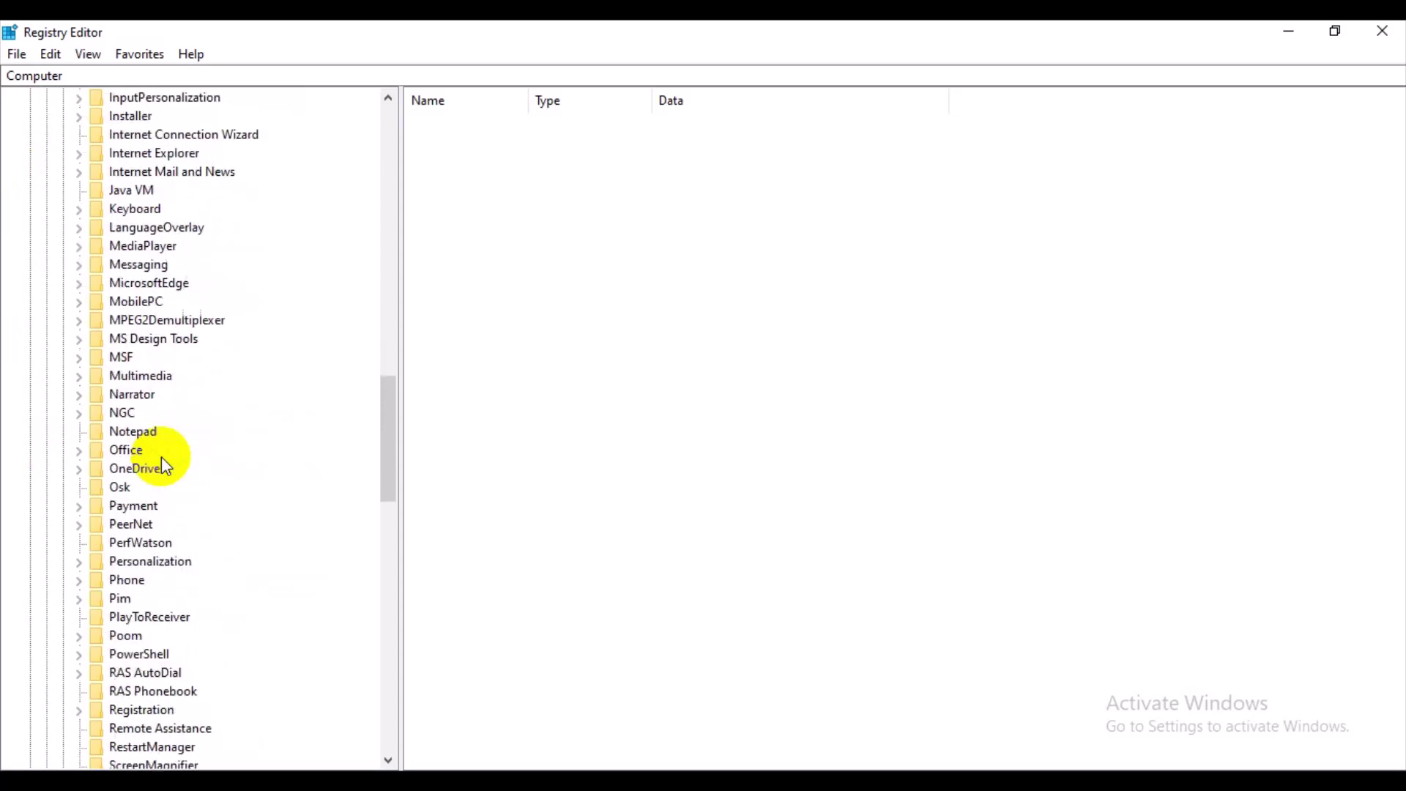
{"action": "left_click", "coordinate": [124, 450]}
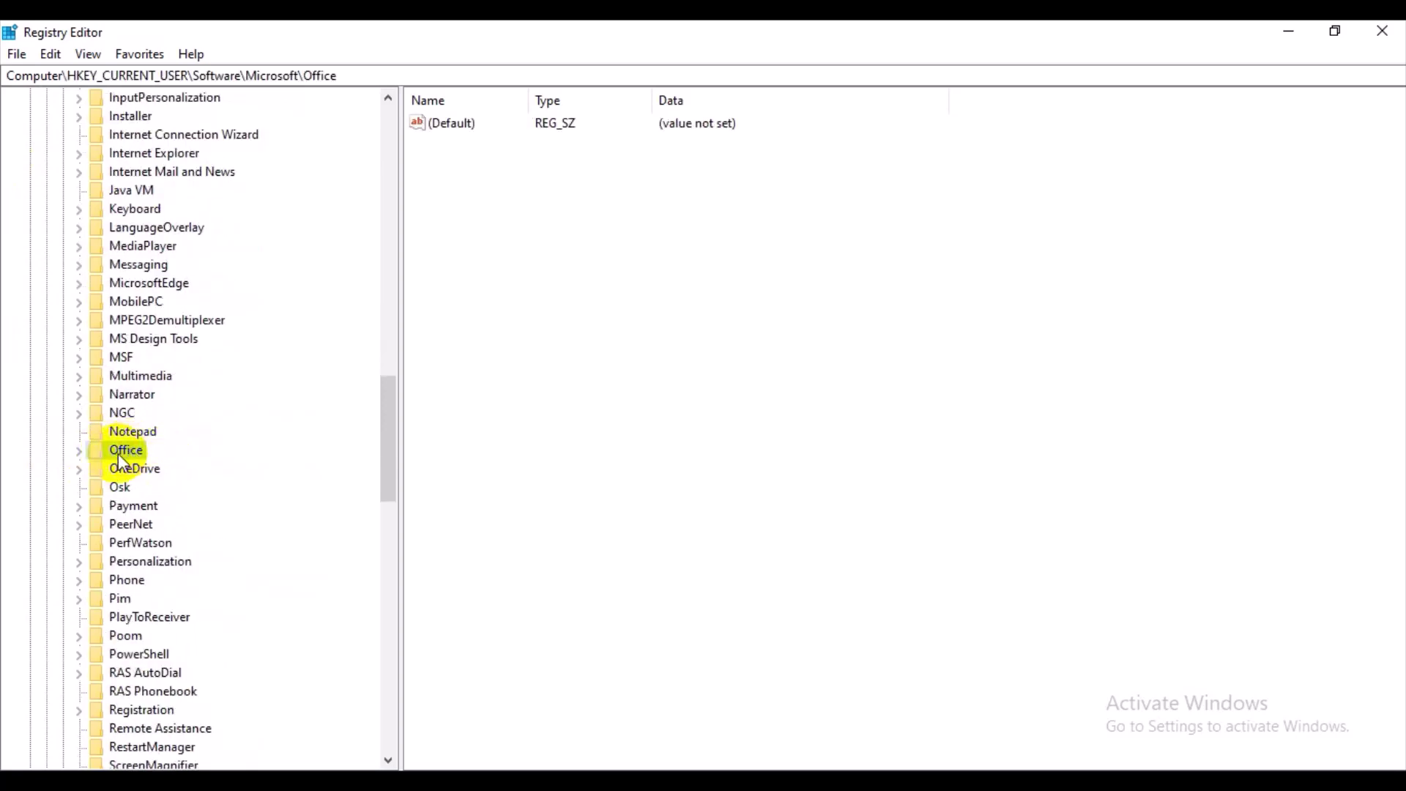
{"action": "left_click", "coordinate": [81, 454]}
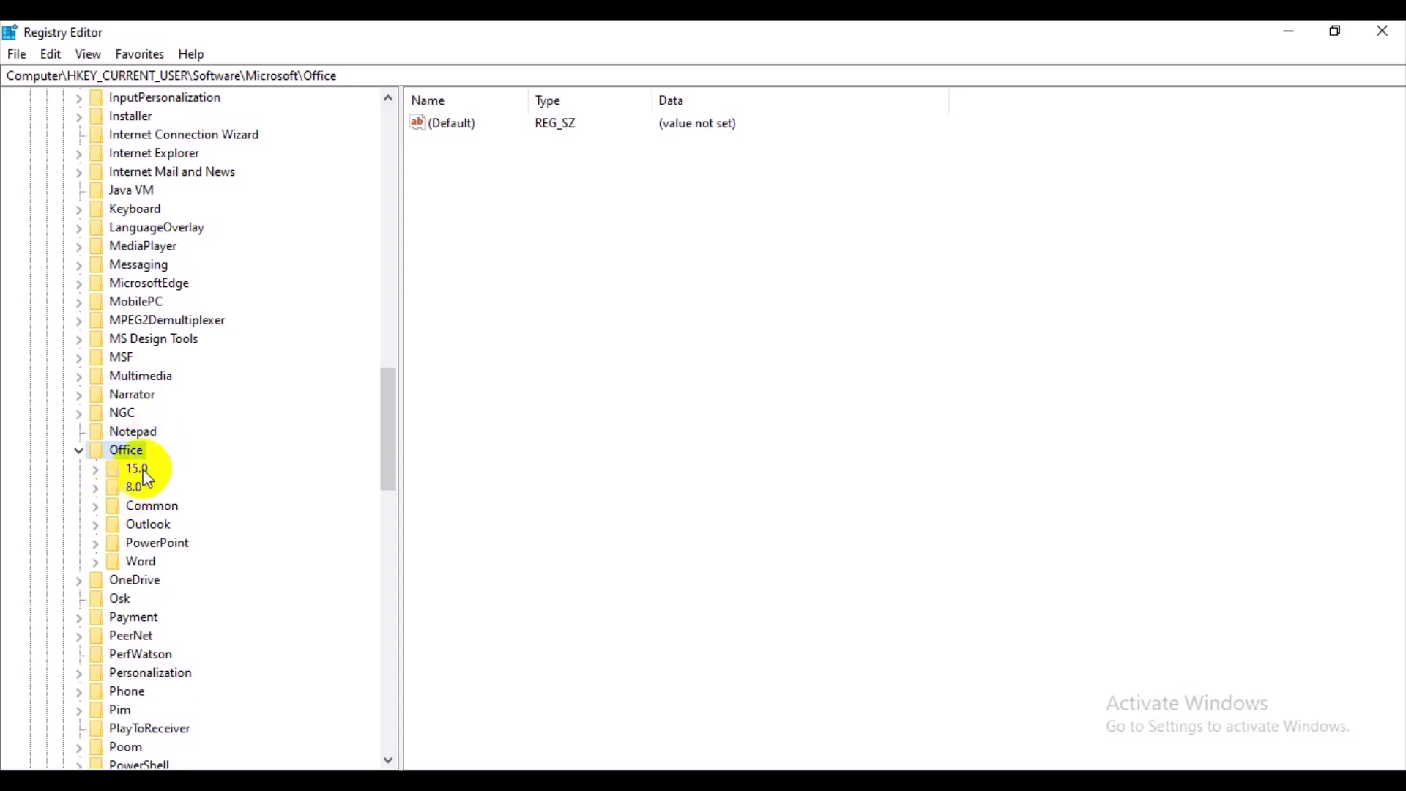
- Expand the 15.0 key under Office and its Outlook key, and select Preferences
{"action": "left_click", "coordinate": [96, 472]}
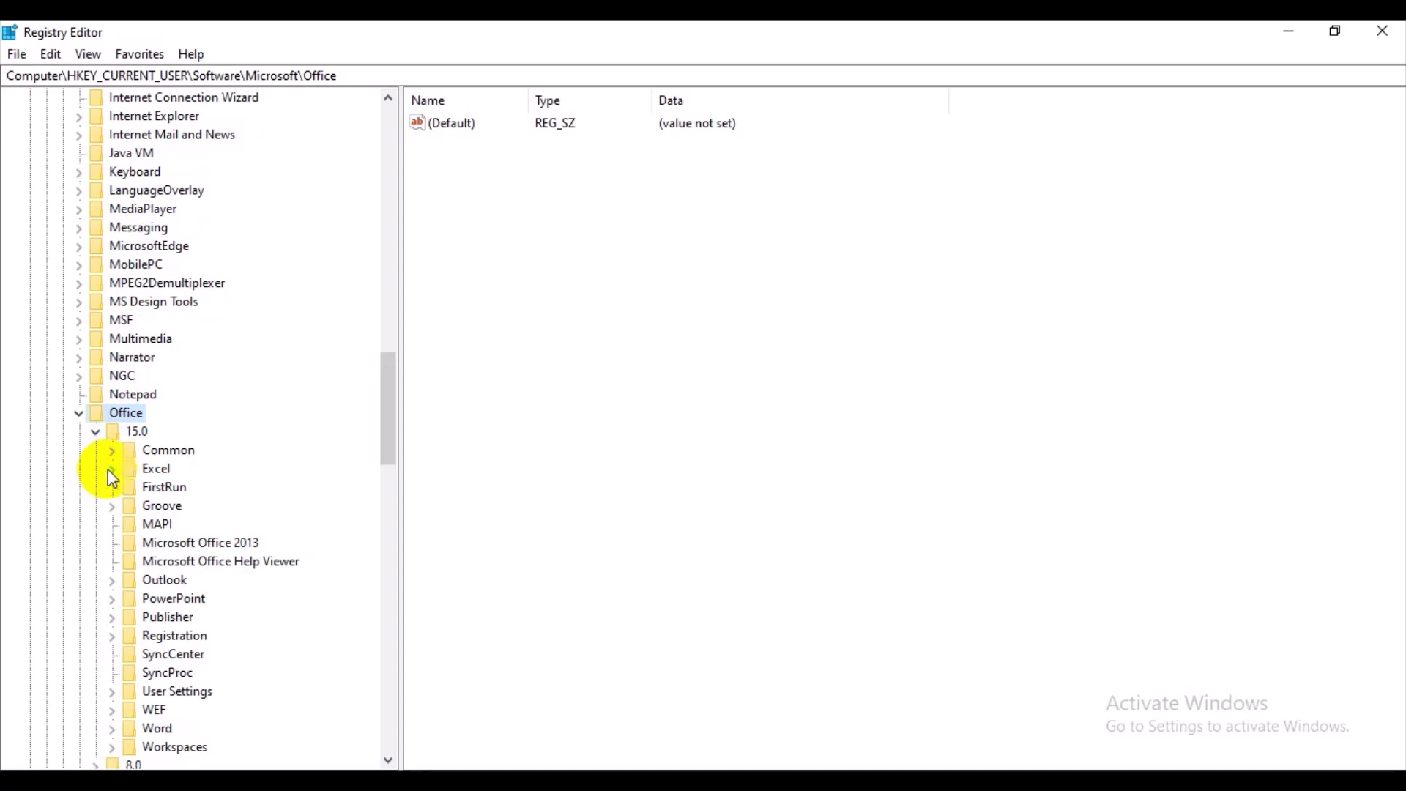
{"action": "scroll", "coordinate": [112, 480], "scroll_direction": "down", "scroll_amount": 2}
{"action": "scroll", "coordinate": [110, 472], "scroll_direction": "down", "scroll_amount": 2}
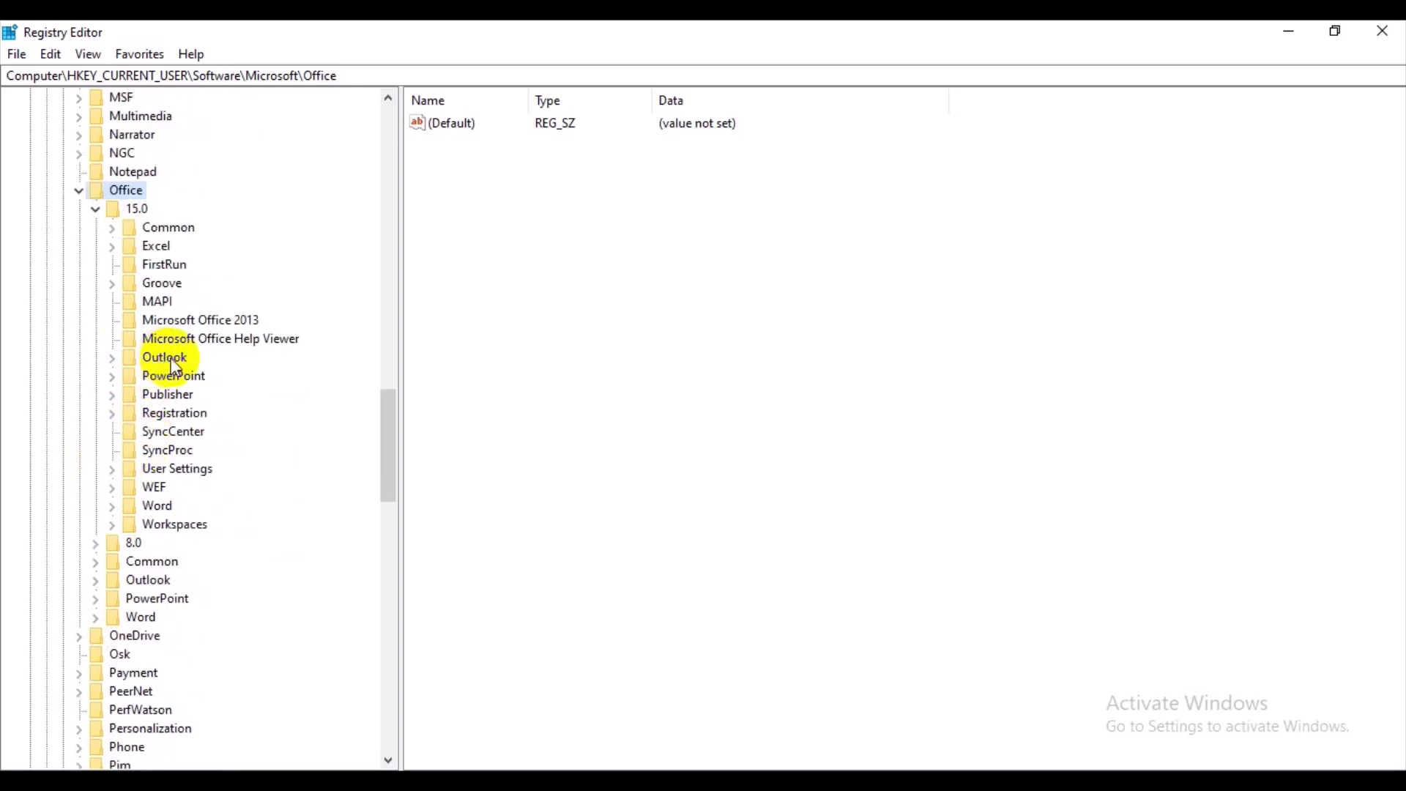
{"action": "left_click", "coordinate": [112, 358]}
{"action": "scroll", "coordinate": [117, 370], "scroll_direction": "down", "scroll_amount": 4}
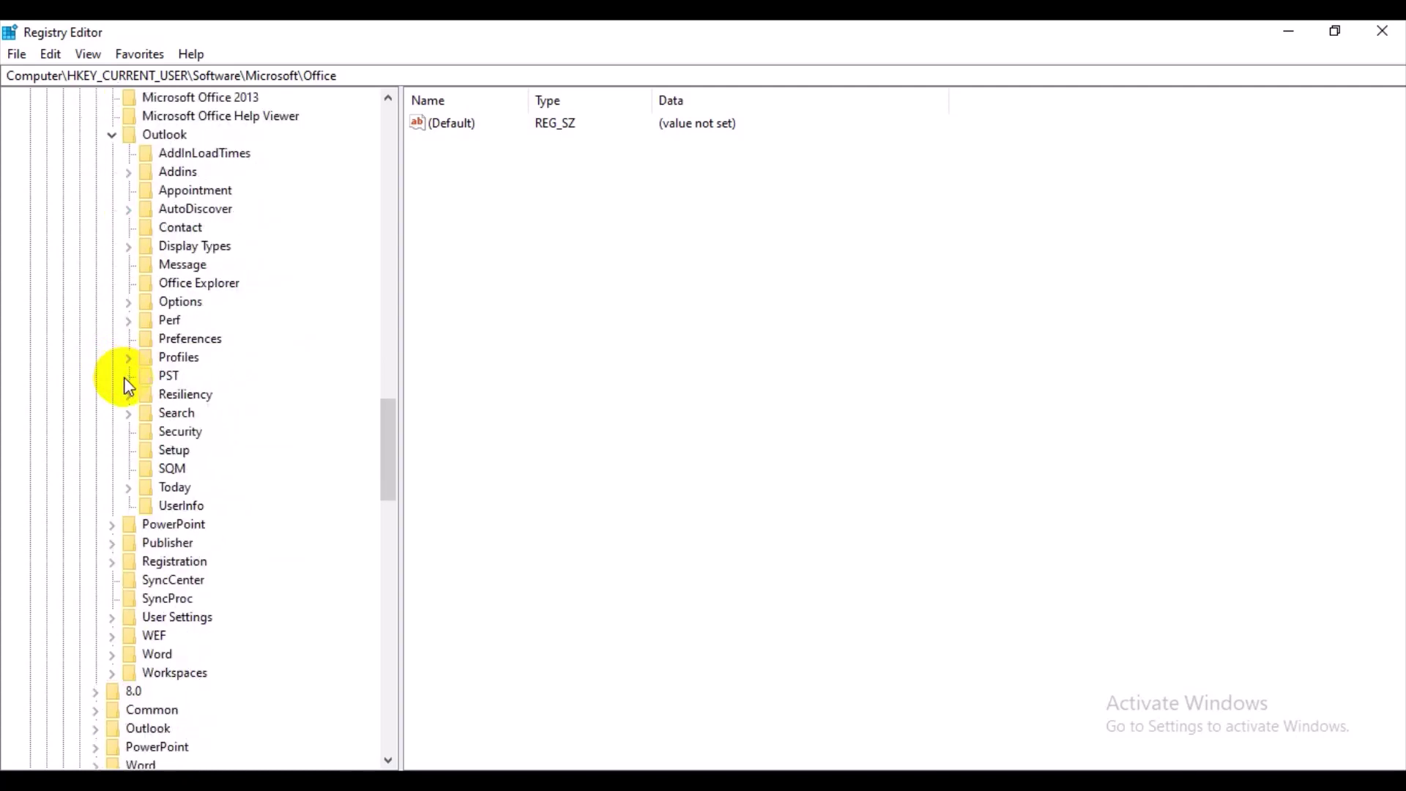
{"action": "left_click", "coordinate": [186, 341]}
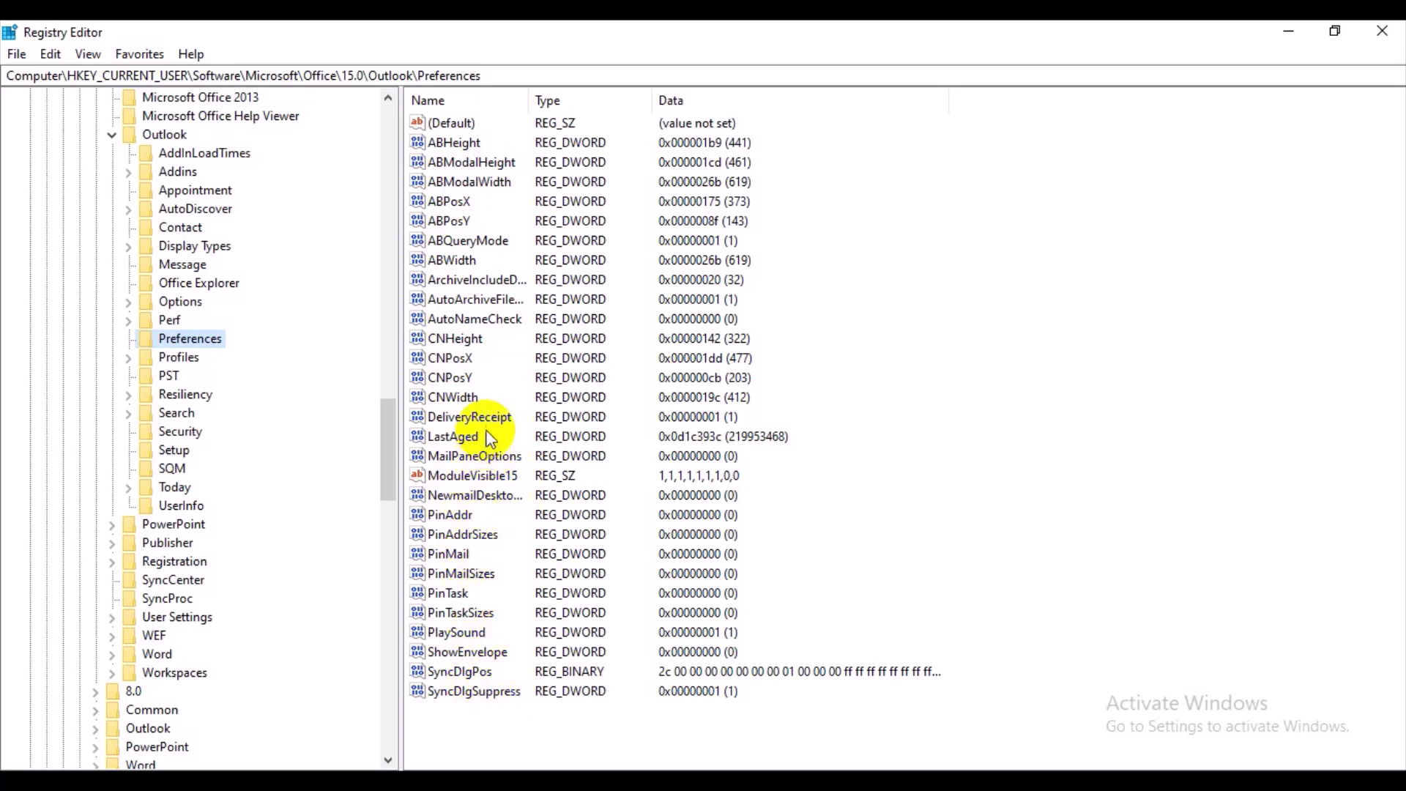
- Create a new DWORD (32-bit) value in the Outlook Preferences key
{"action": "left_click", "coordinate": [502, 731]}
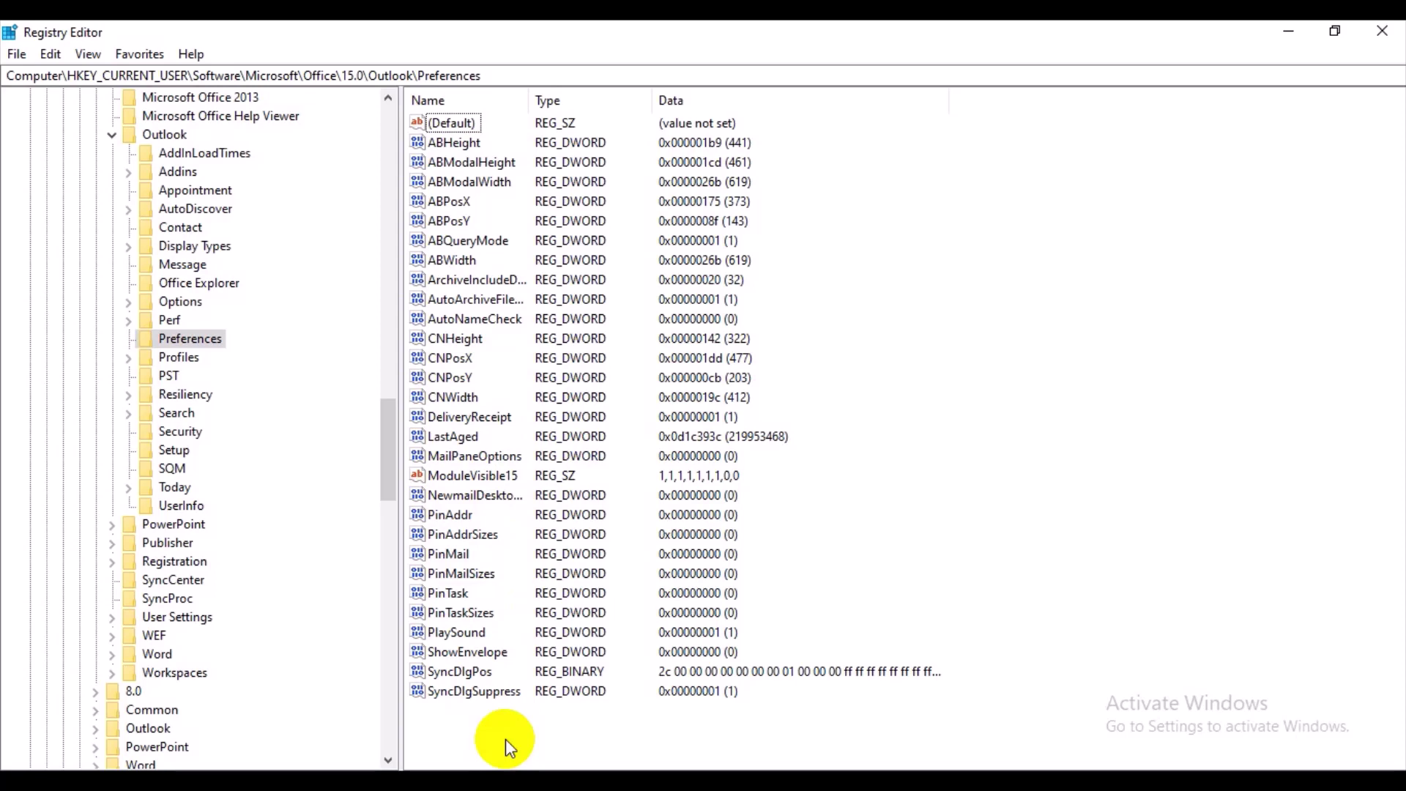
{"action": "right_click", "coordinate": [710, 727]}
{"action": "mouse_move", "coordinate": [763, 742]}
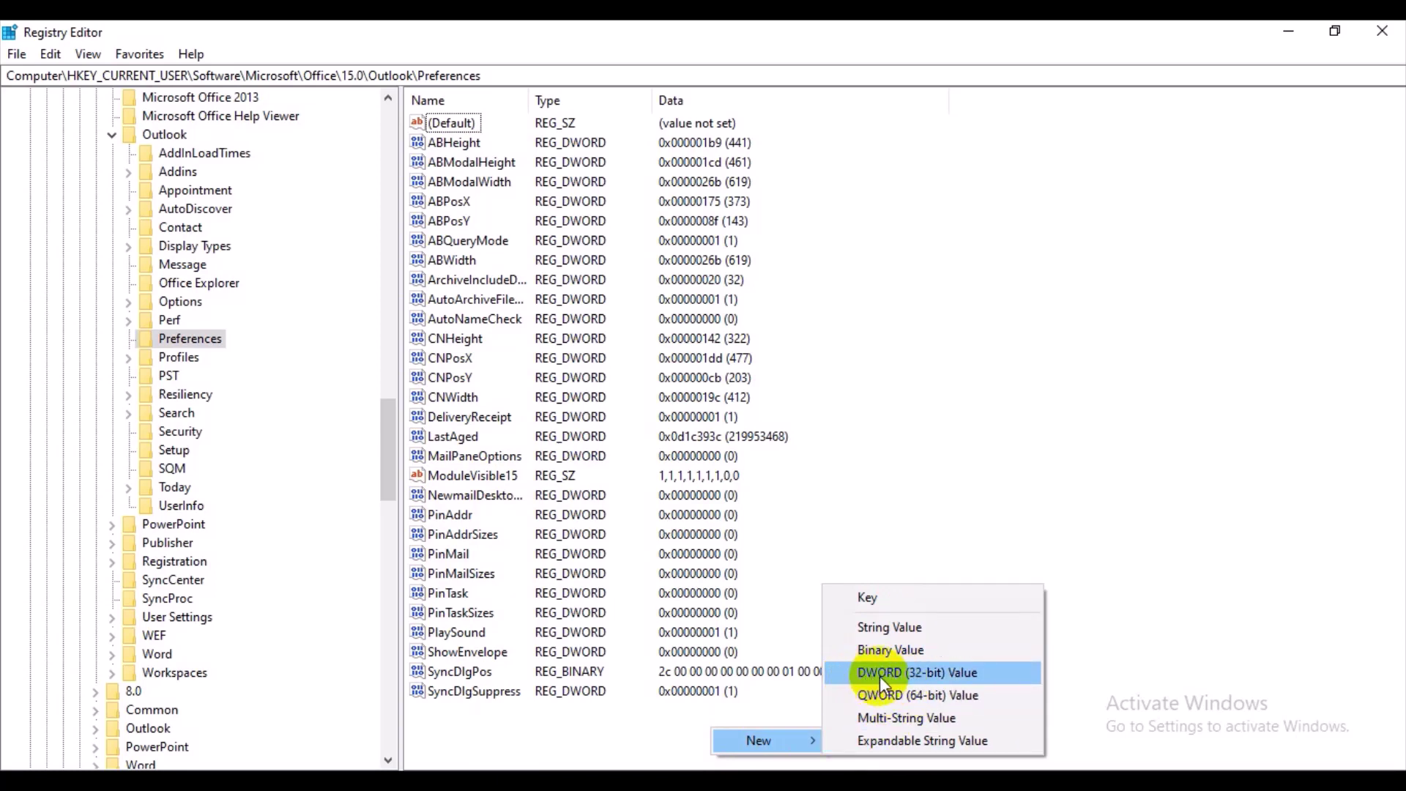
{"action": "left_click", "coordinate": [934, 674]}
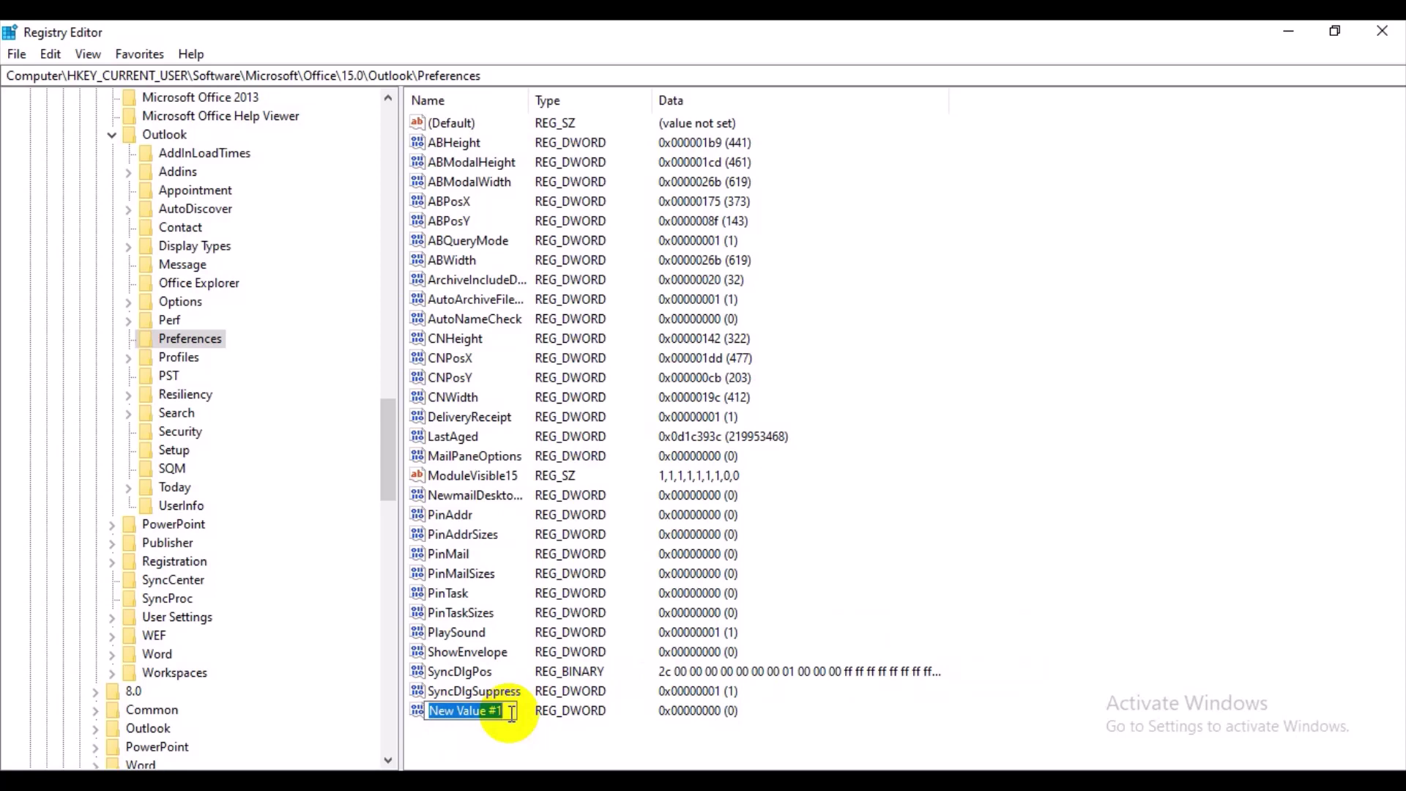
- Copy the name MaximumAttachmentSize from the flutter text file on the desktop
{"action": "left_click", "coordinate": [1289, 30]}
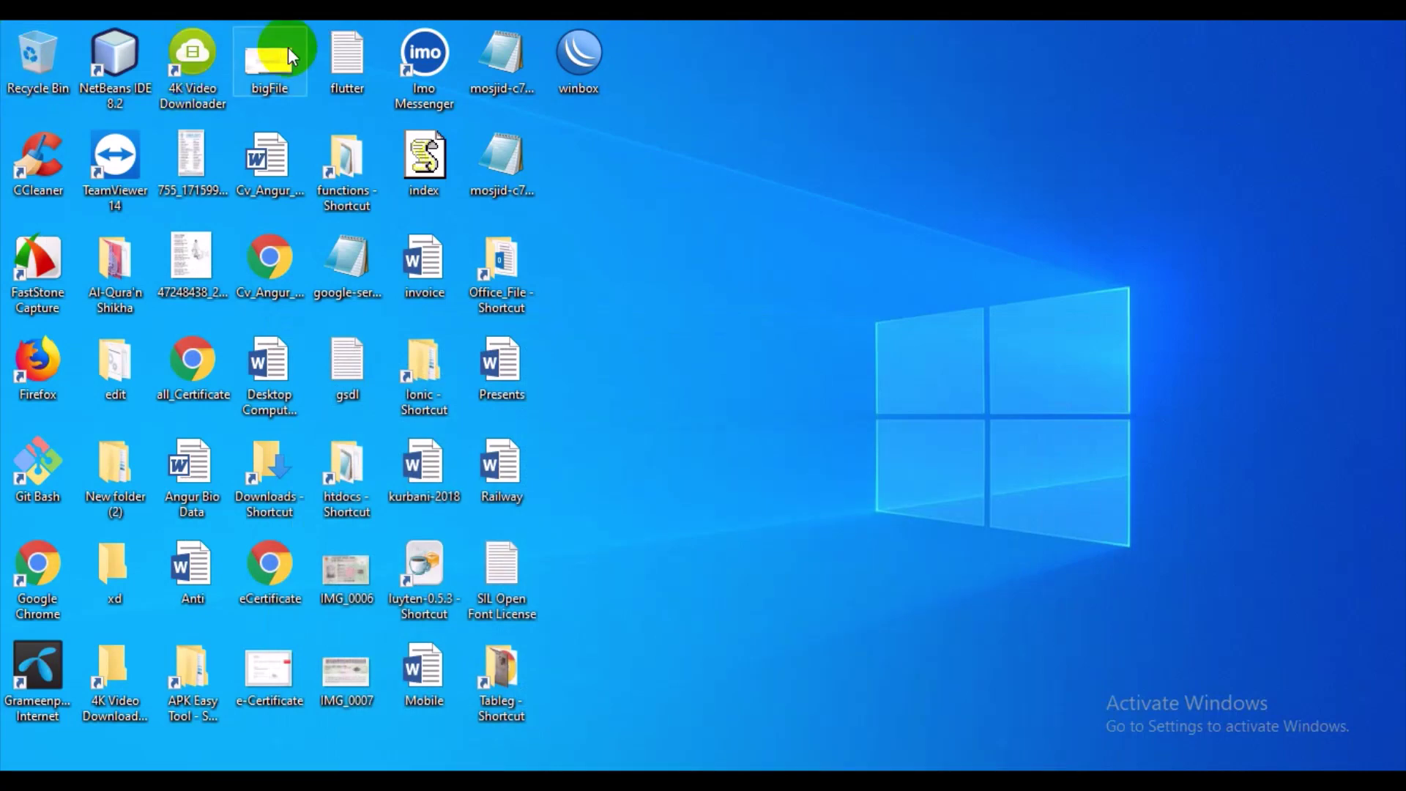
{"action": "double_click", "coordinate": [333, 55]}
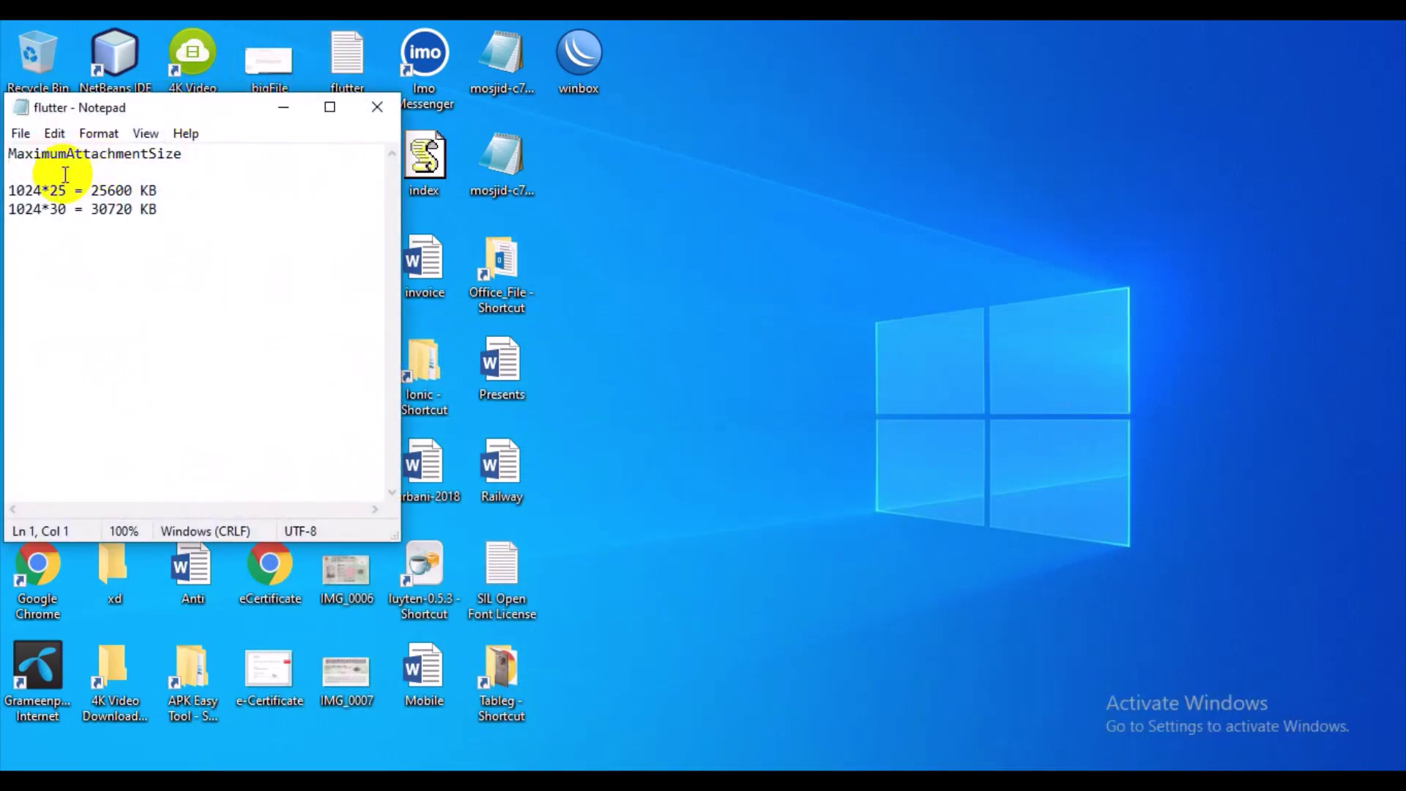
{"action": "double_click", "coordinate": [62, 154]}
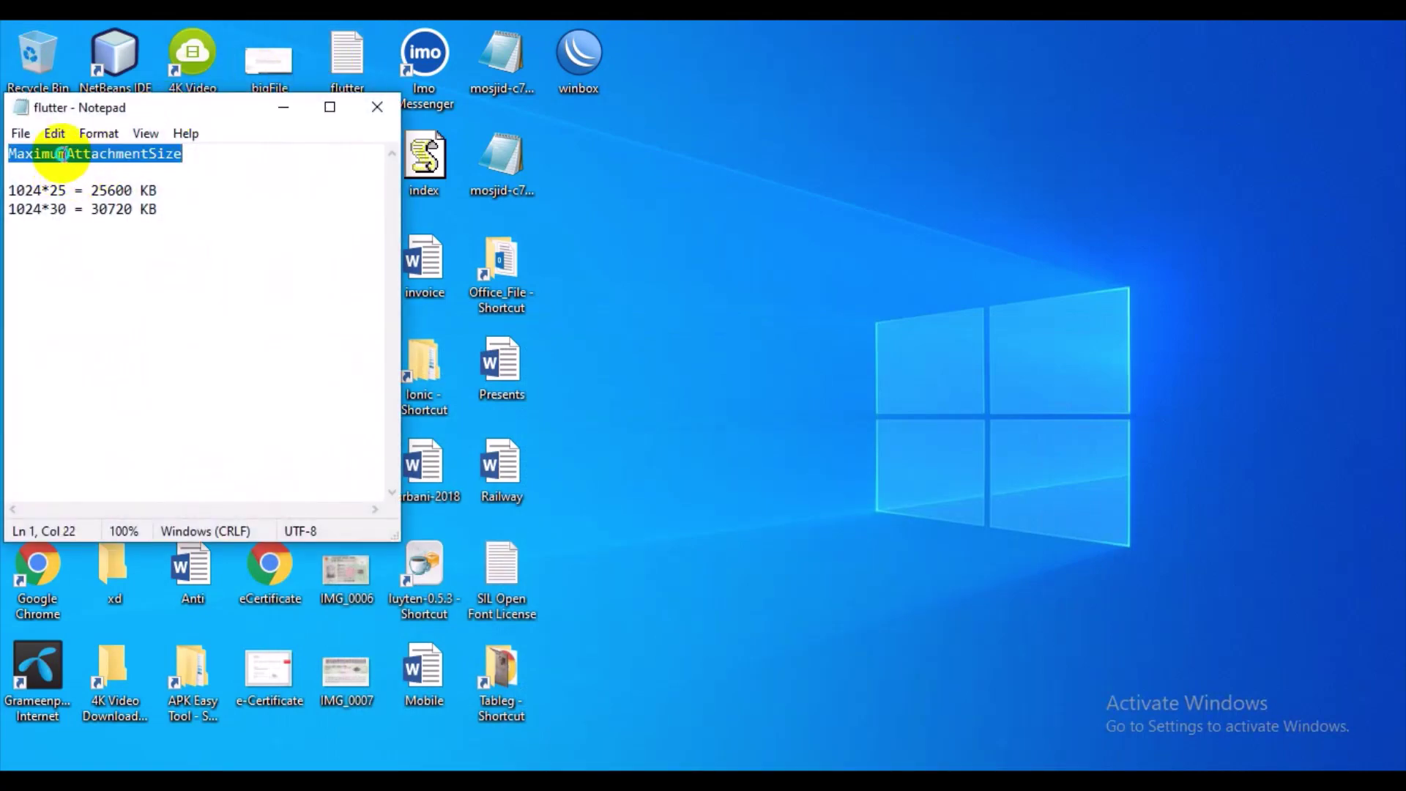
{"action": "right_click", "coordinate": [63, 154]}
{"action": "left_click", "coordinate": [125, 216]}
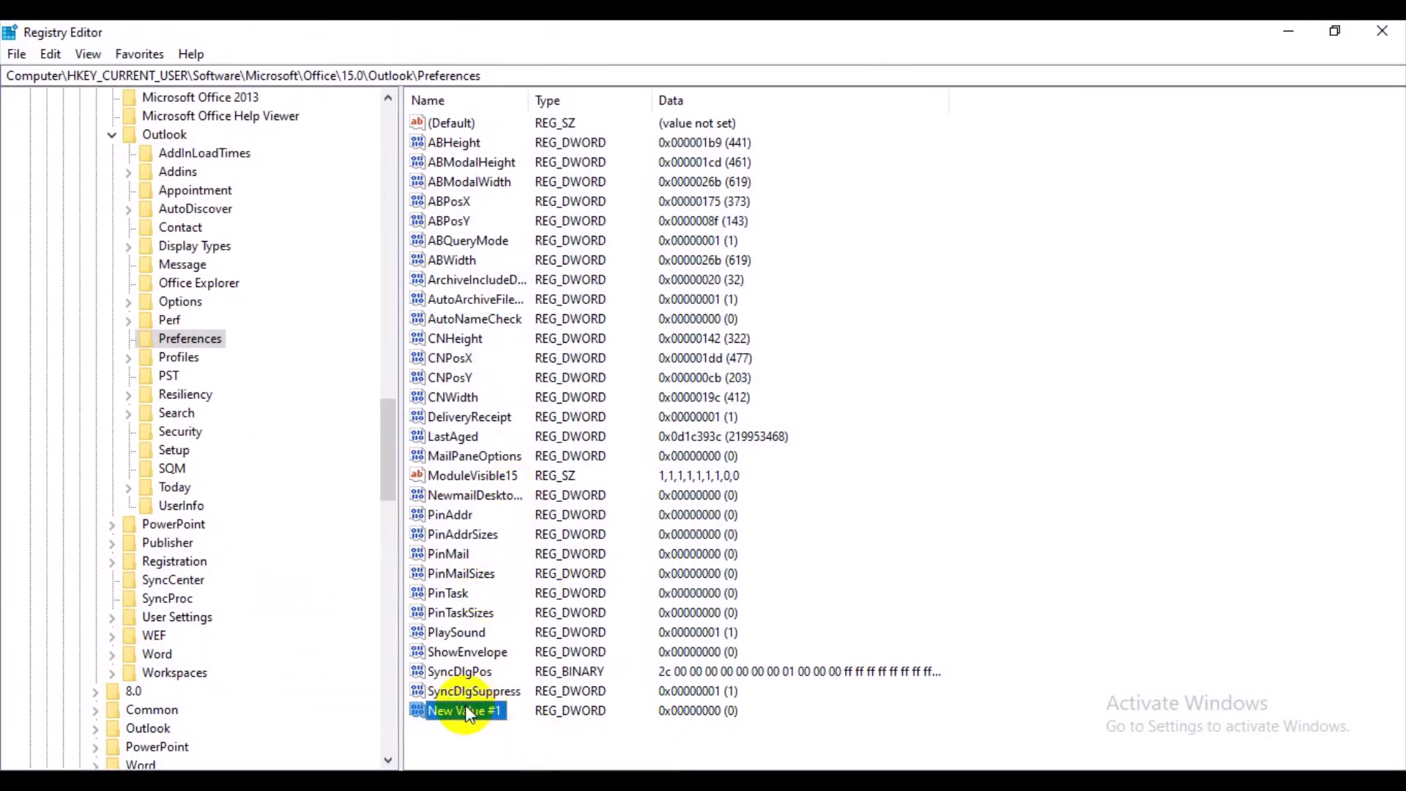
- Rename the new DWORD value in the Outlook Preferences key to the copied name MaximumAttachmentSize
{"action": "right_click", "coordinate": [466, 712]}
{"action": "left_click", "coordinate": [518, 704]}
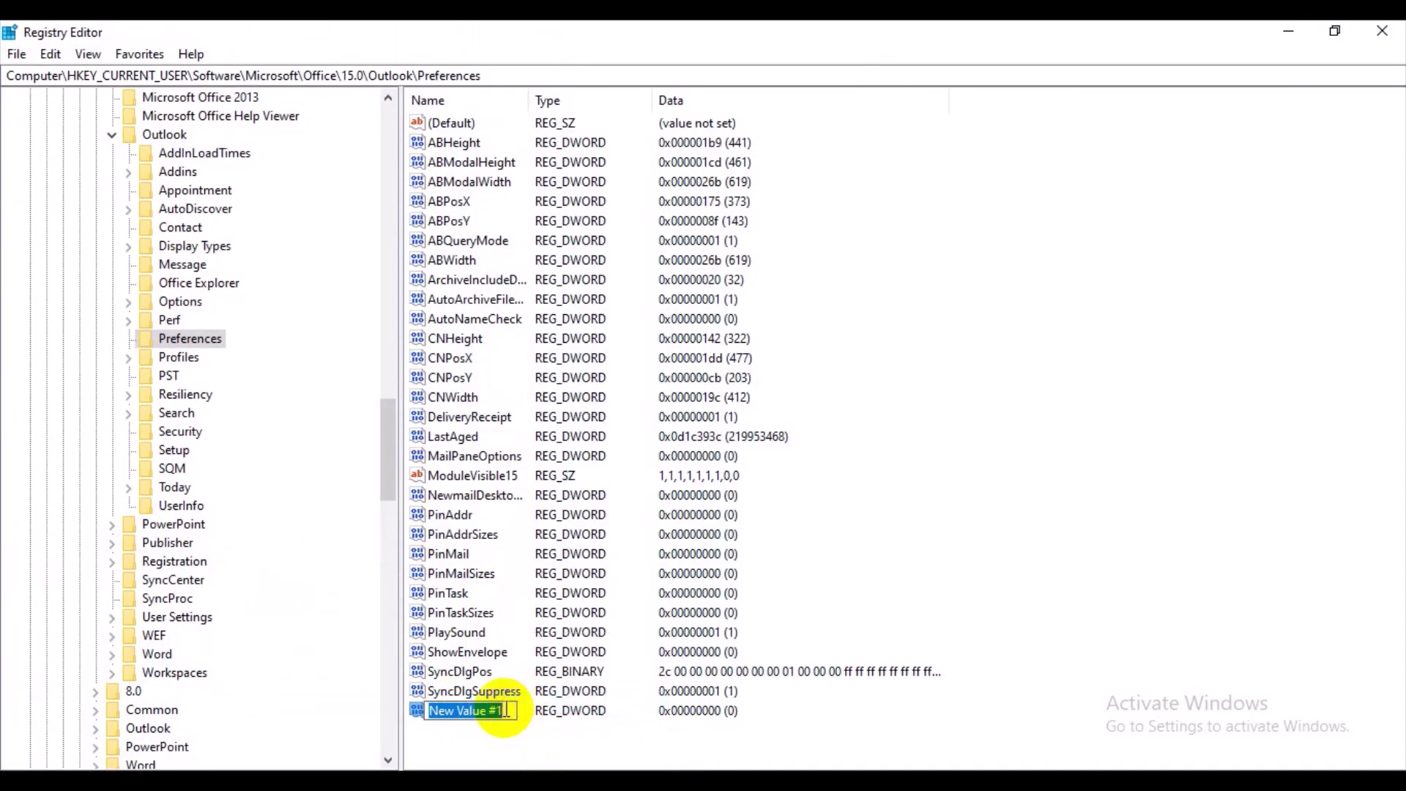
{"action": "right_click", "coordinate": [488, 707]}
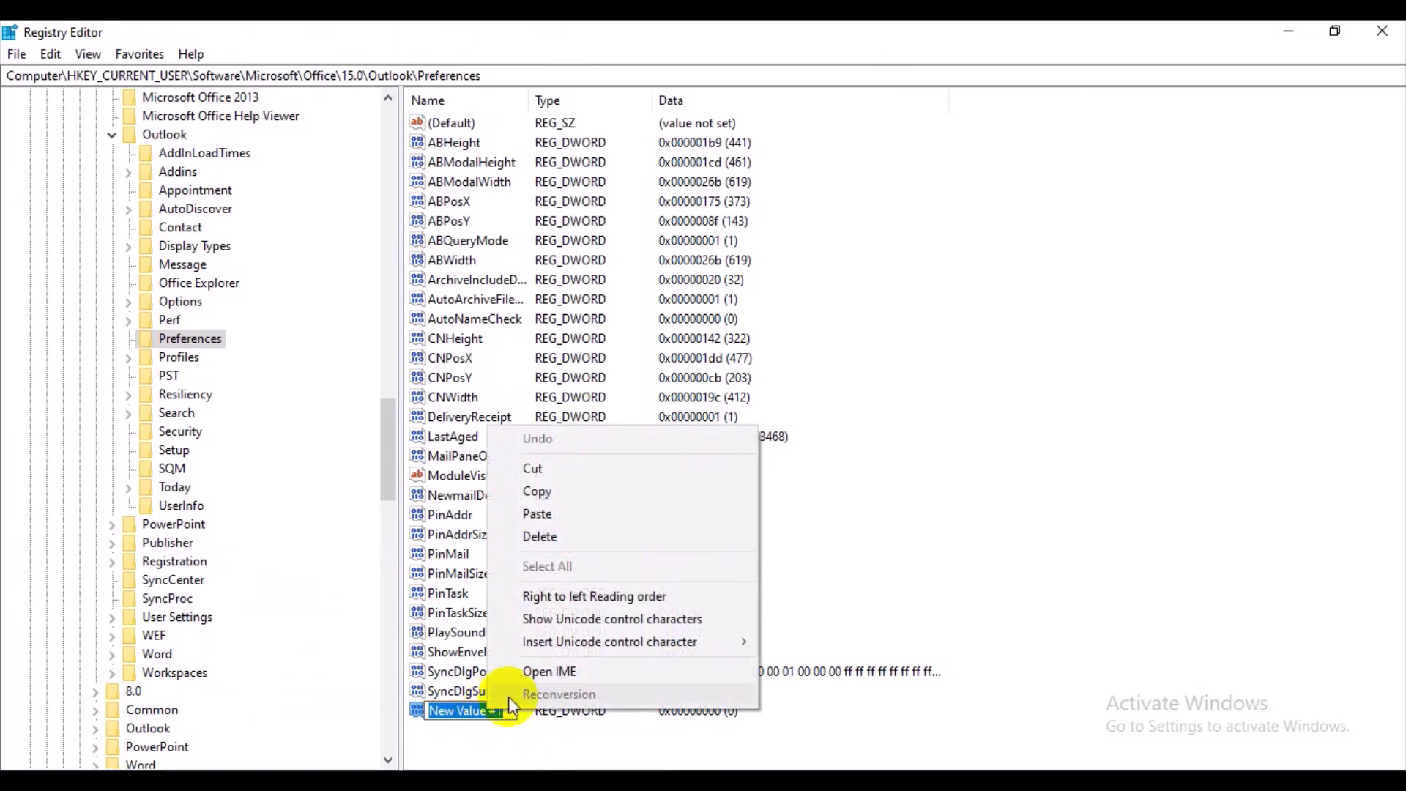
{"action": "left_click", "coordinate": [542, 514]}
{"action": "key", "text": "Return"}
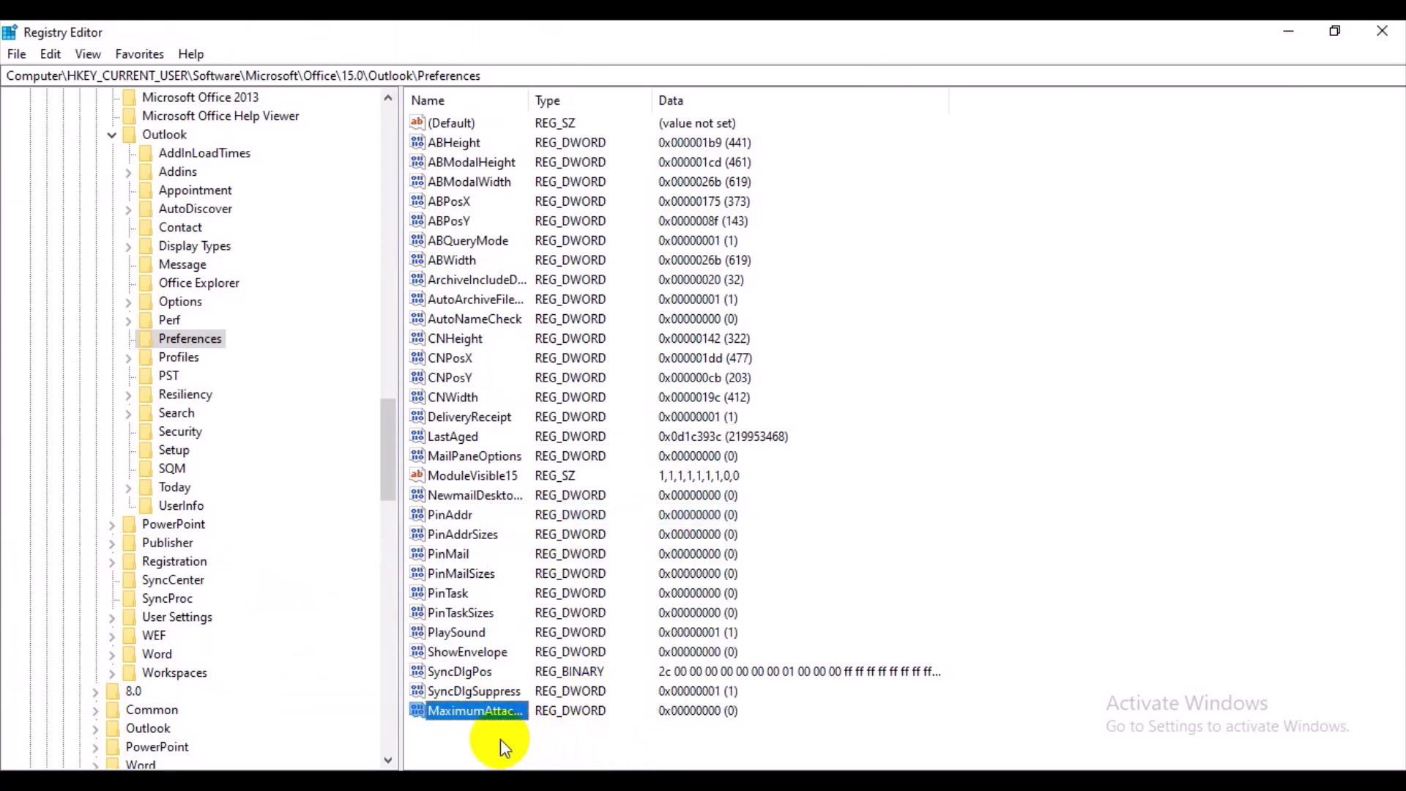
- Set the MaximumAttachmentSize value data to 30720 with the Decimal base
{"action": "right_click", "coordinate": [466, 716]}
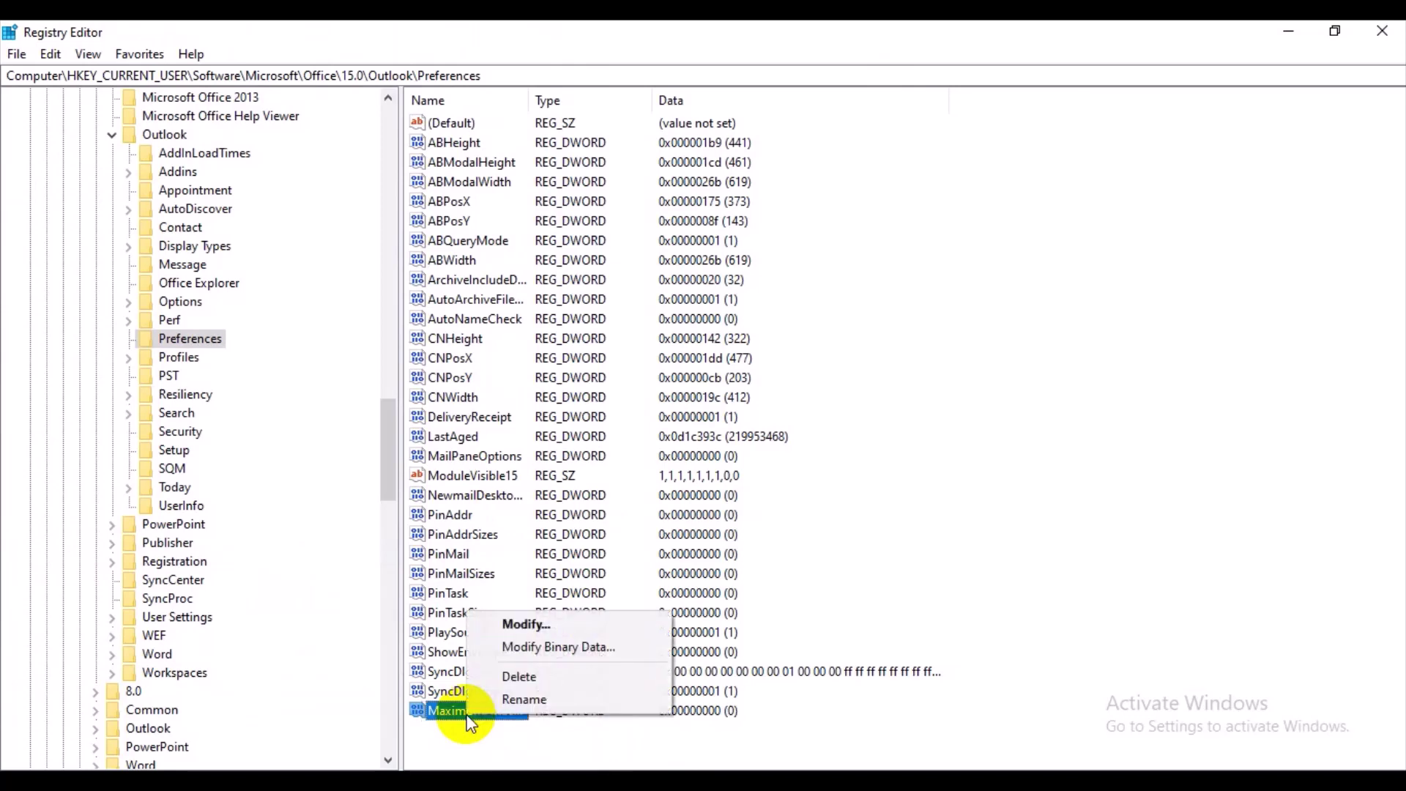
{"action": "left_click", "coordinate": [516, 626]}
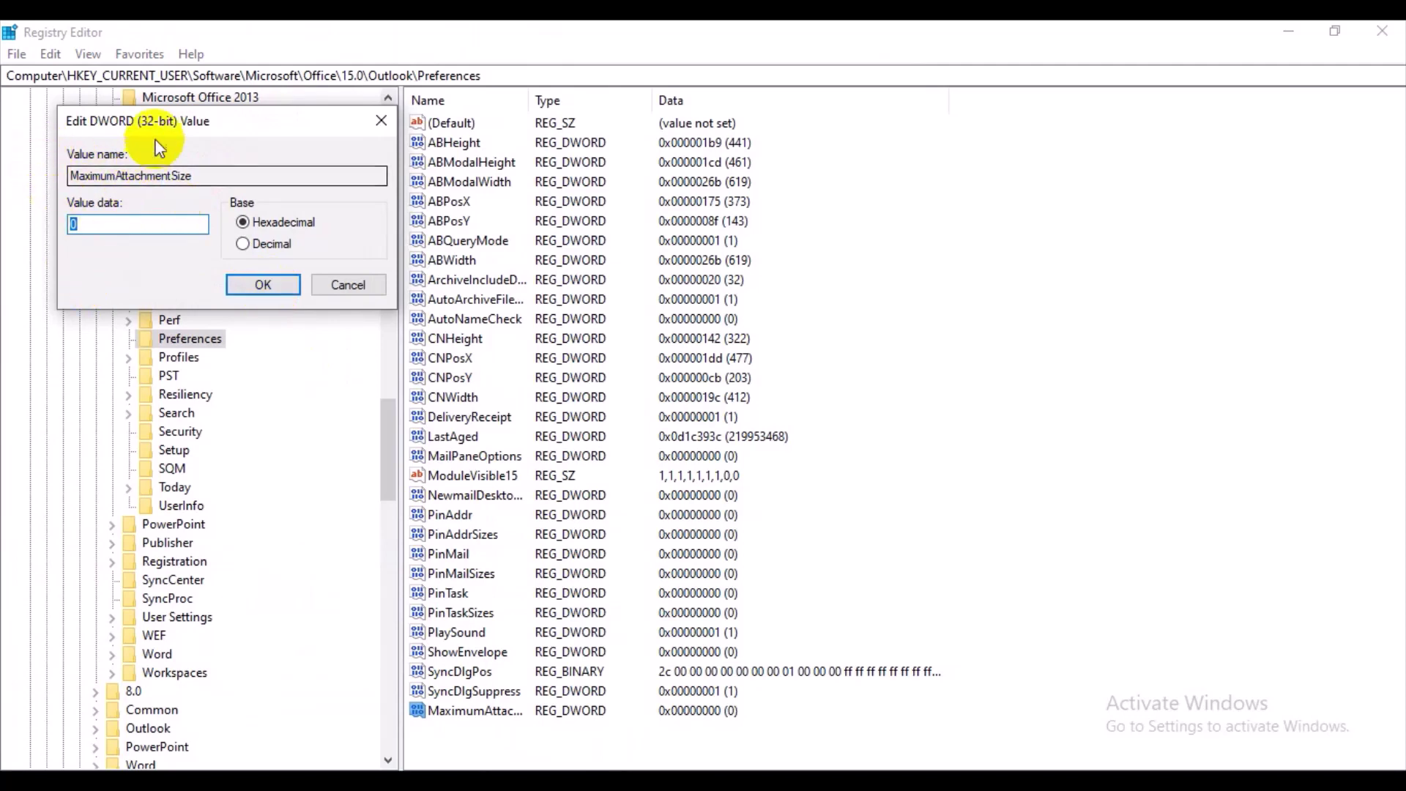
{"action": "left_click_drag", "start_coordinate": [195, 126], "coordinate": [440, 145]}
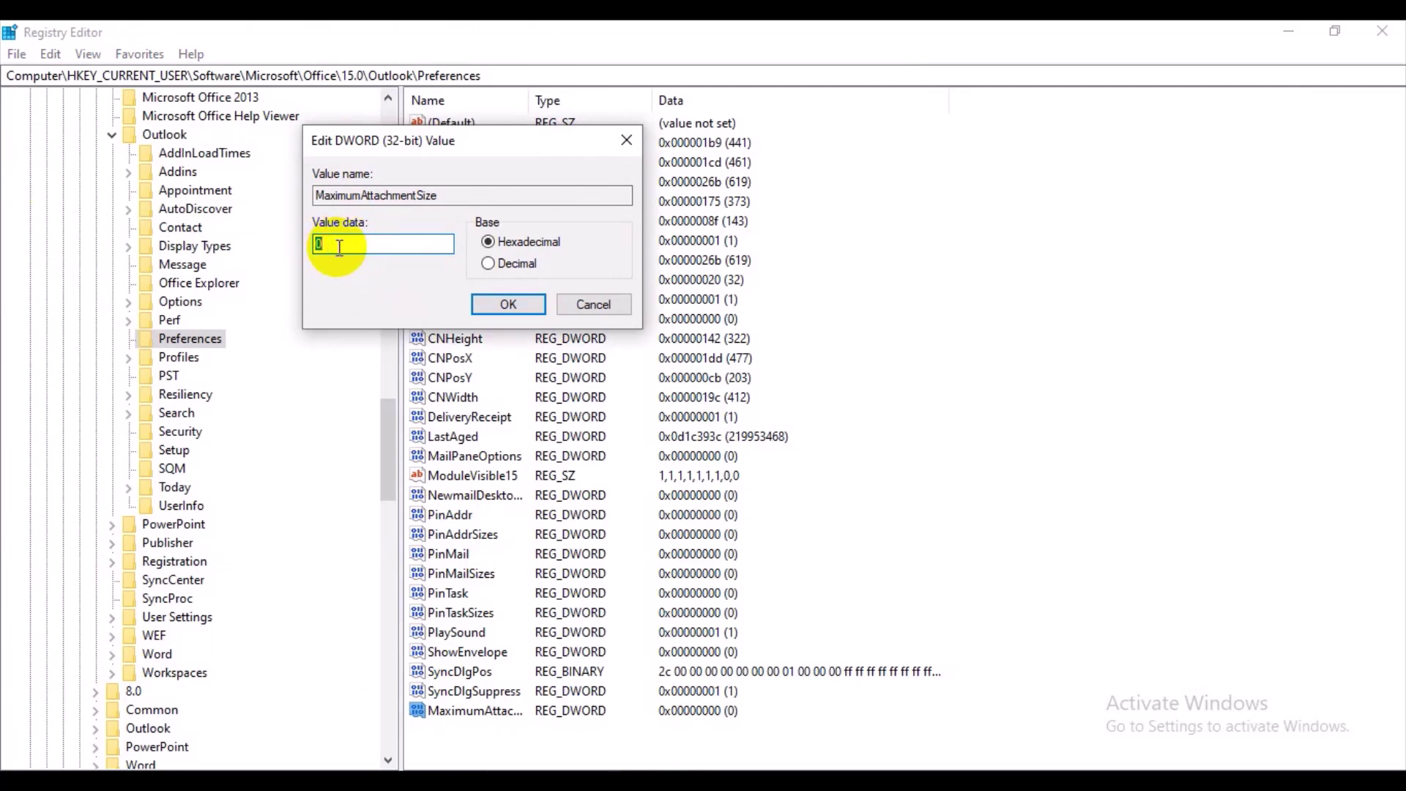
{"action": "key", "text": "BackSpace"}
{"action": "left_click", "coordinate": [490, 263]}
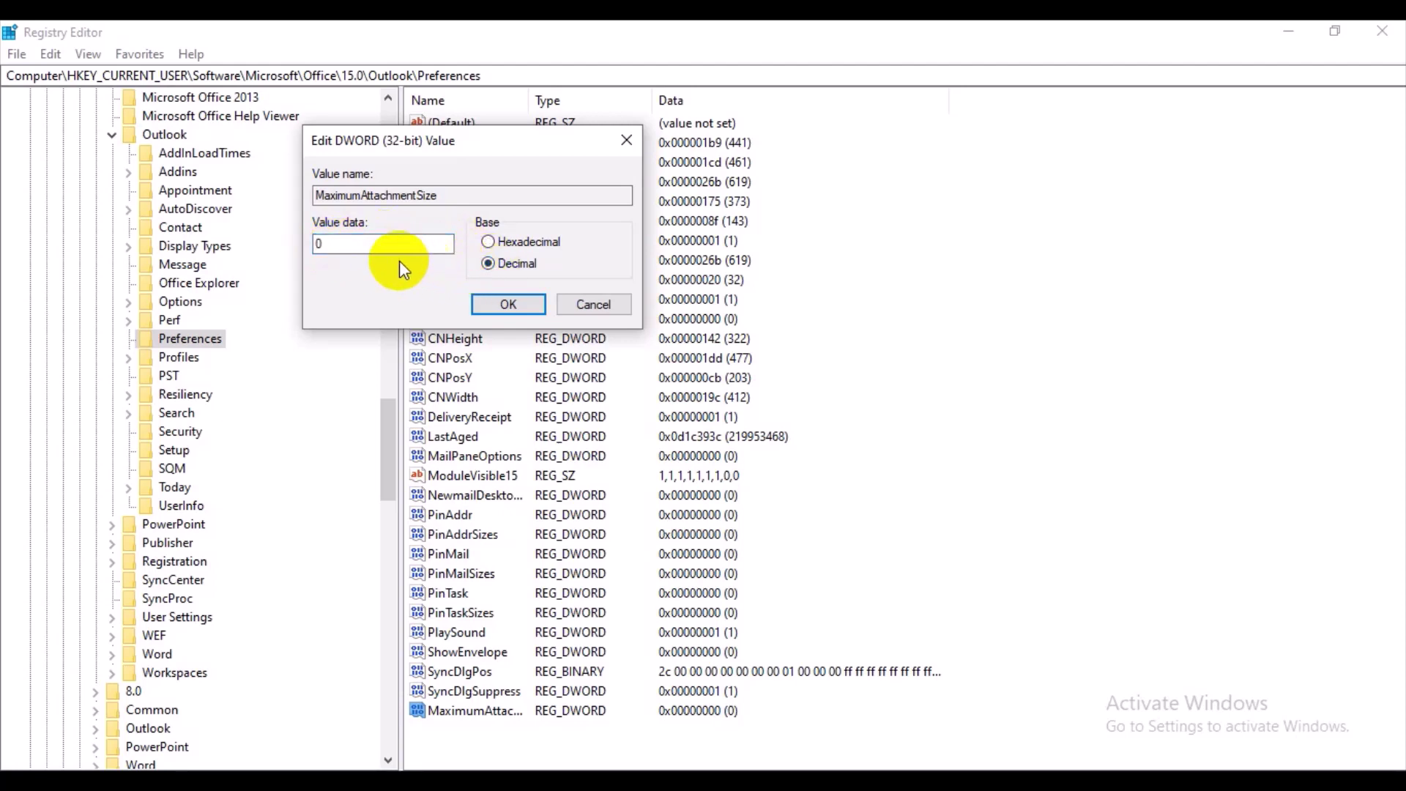
{"action": "double_click", "coordinate": [319, 251]}
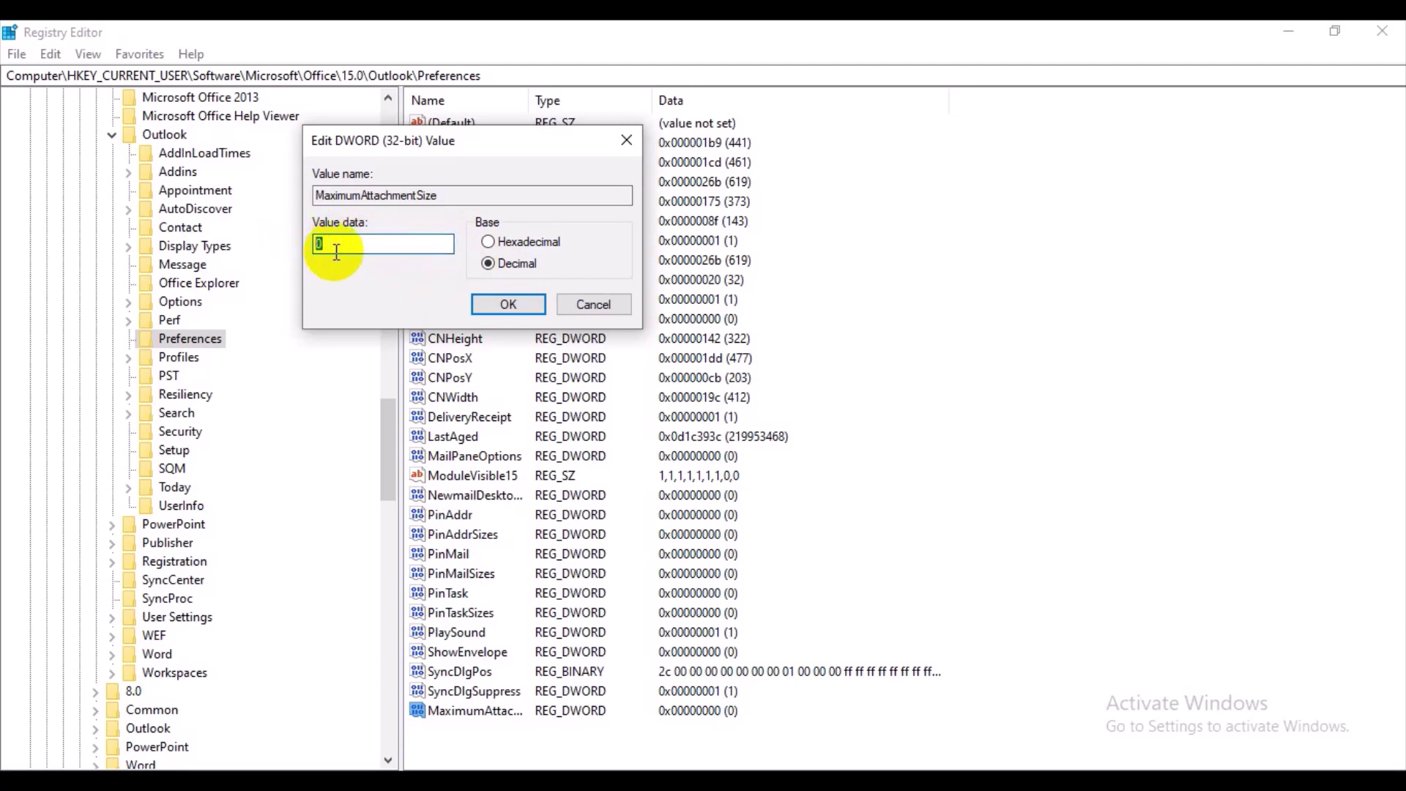
{"action": "type", "text": "12"}
{"action": "key", "text": "BackSpace"}
{"action": "key", "text": "BackSpace"}
{"action": "type", "text": "30720"}
{"action": "left_click", "coordinate": [508, 303]}
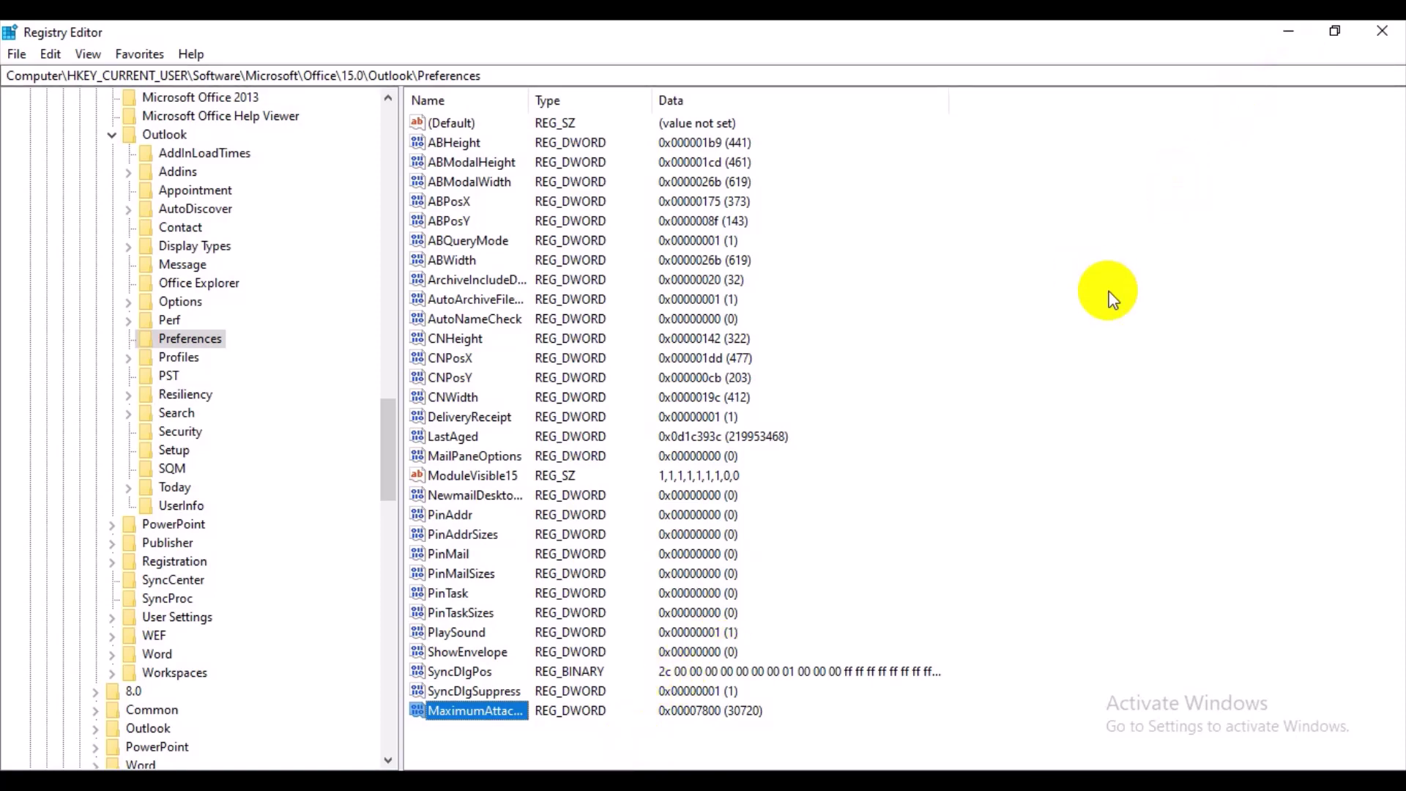
- Close Registry Editor and the flutter text file
{"action": "left_click", "coordinate": [1382, 31]}
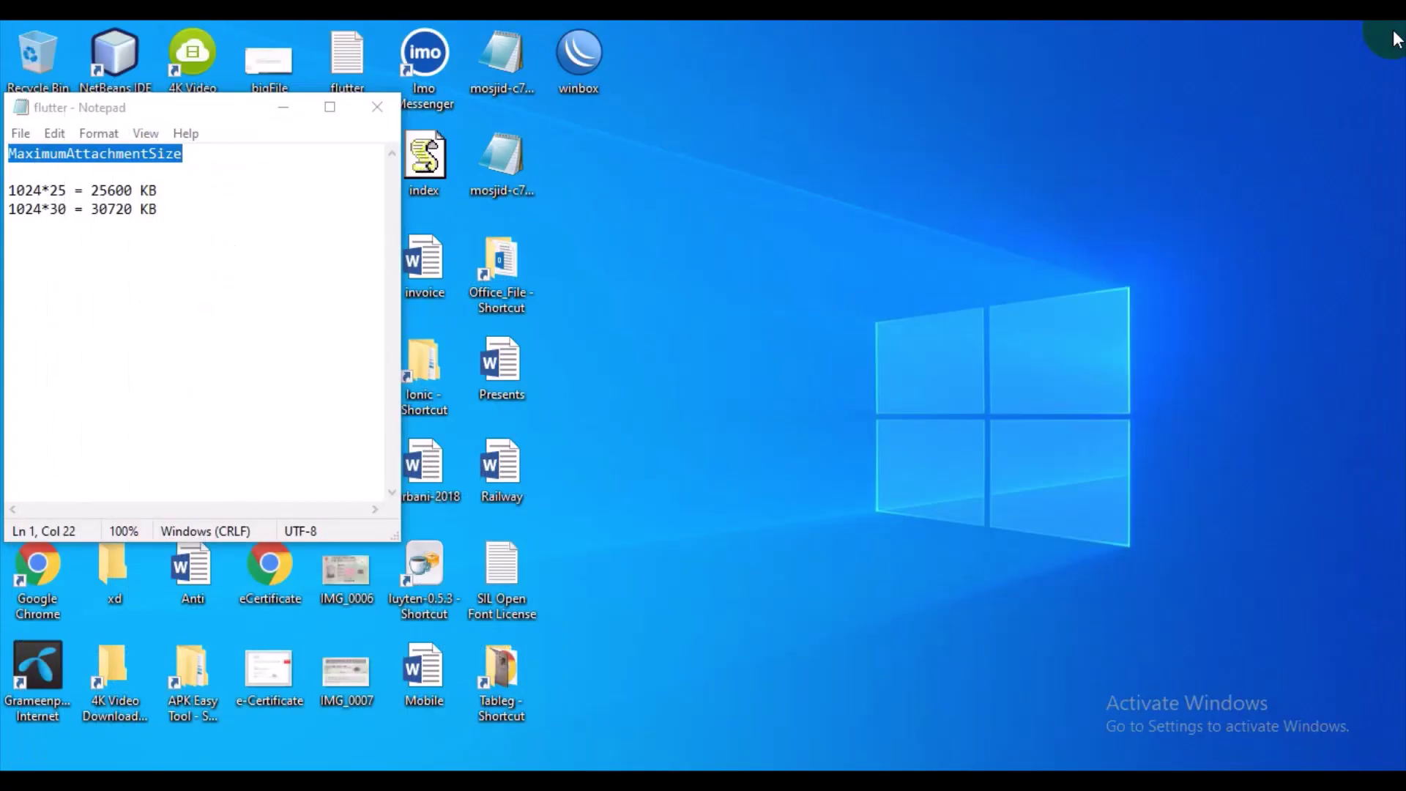
{"action": "left_click", "coordinate": [377, 107]}
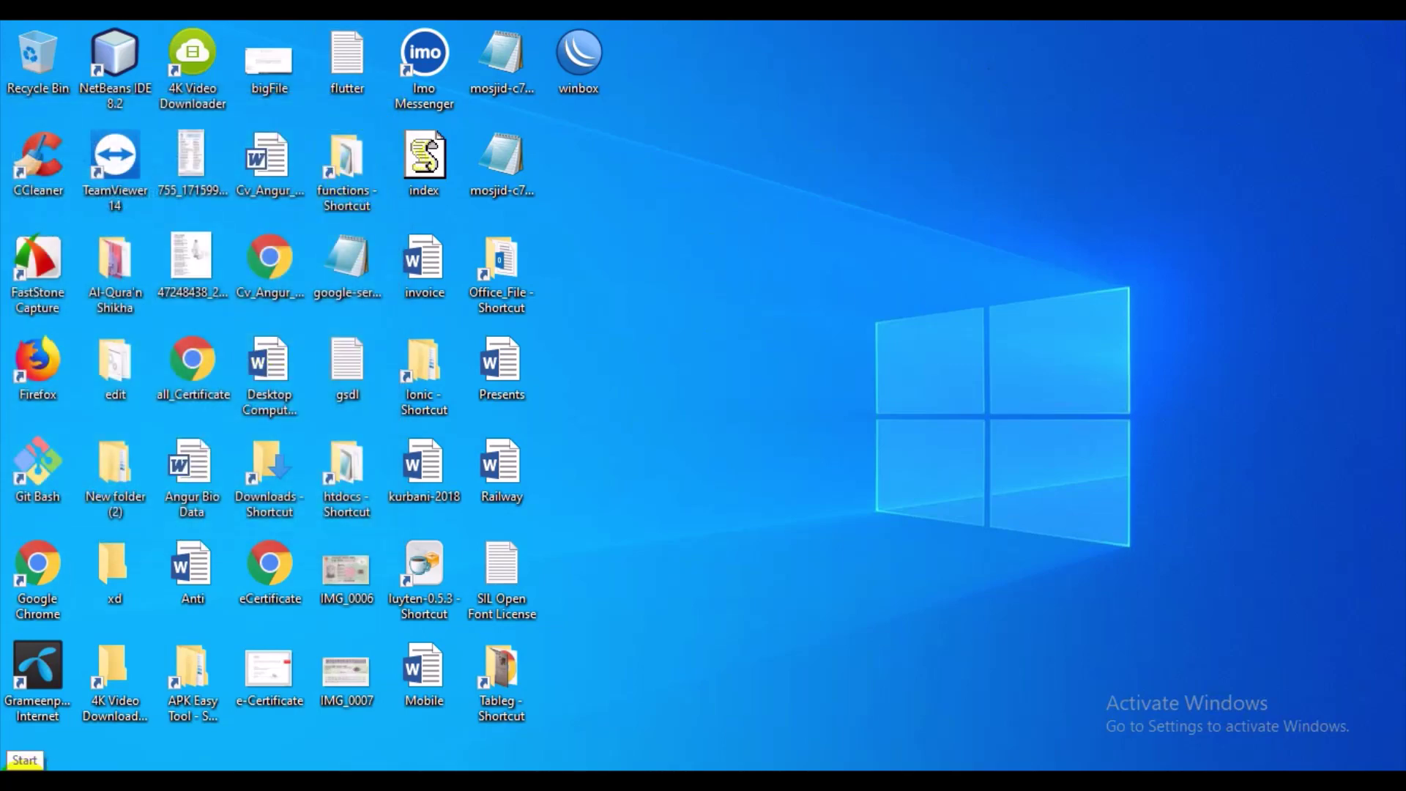
- Open Outlook, dismissing the Office Activation Wizard, and start a new email message
{"action": "left_click", "coordinate": [15, 778]}
{"action": "left_click", "coordinate": [946, 436]}
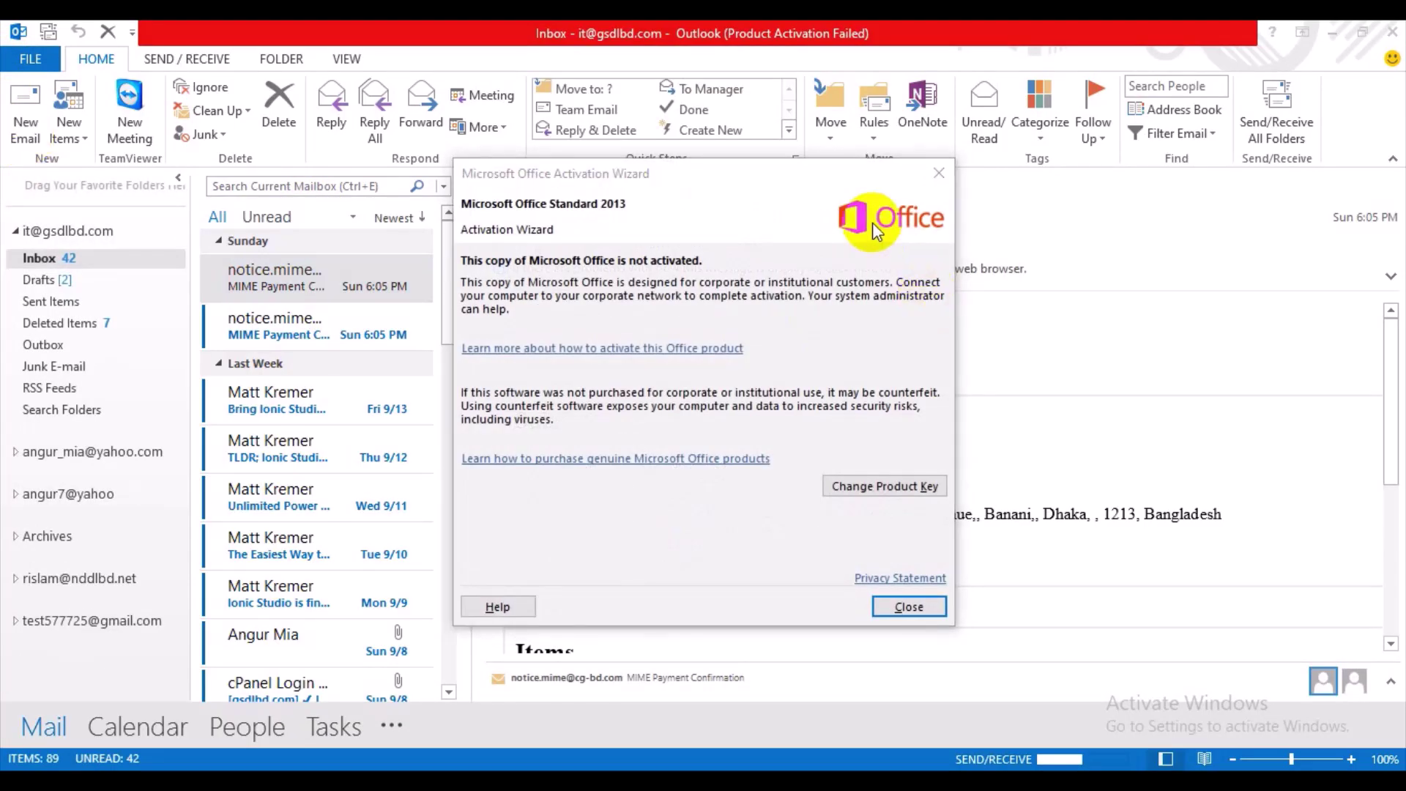
{"action": "left_click", "coordinate": [939, 173]}
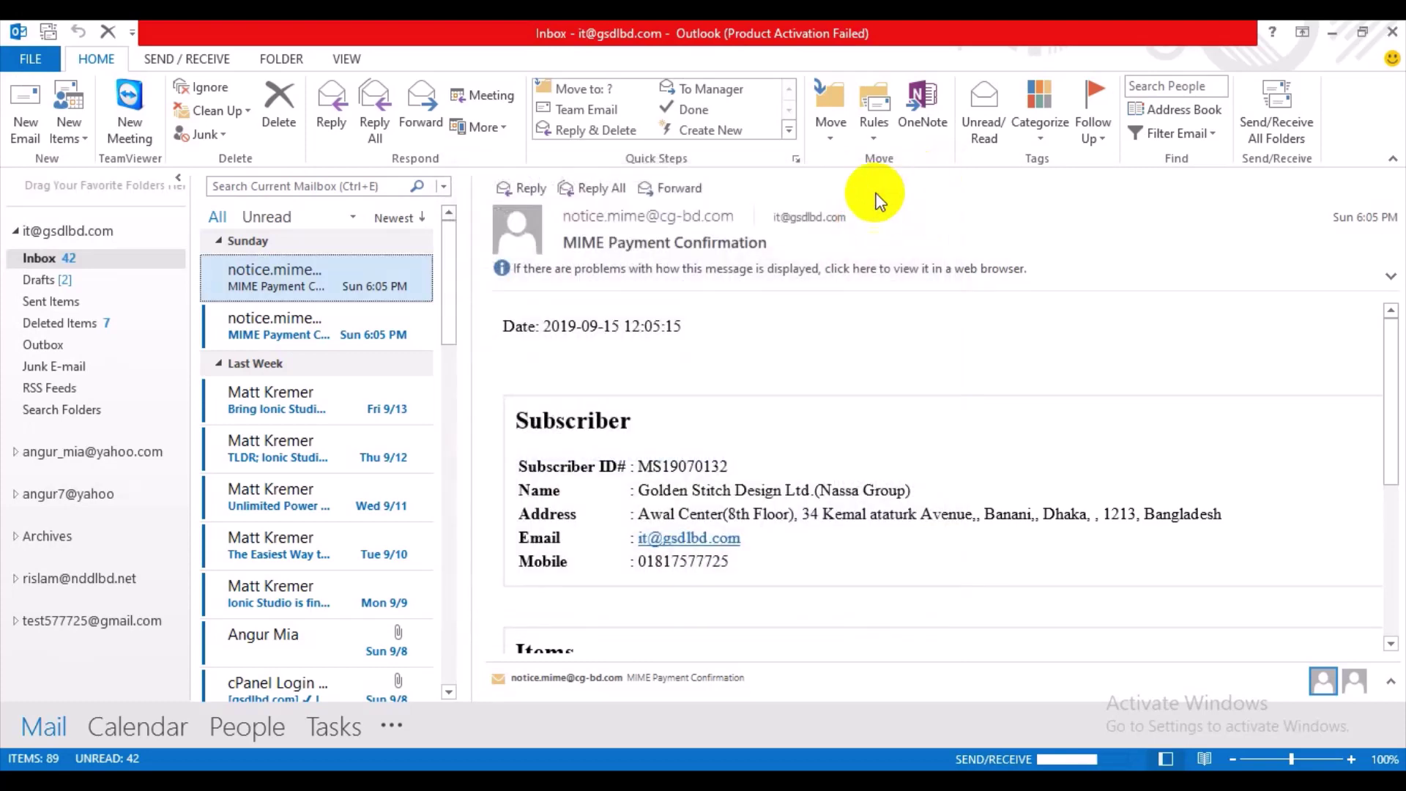
{"action": "left_click", "coordinate": [29, 125]}
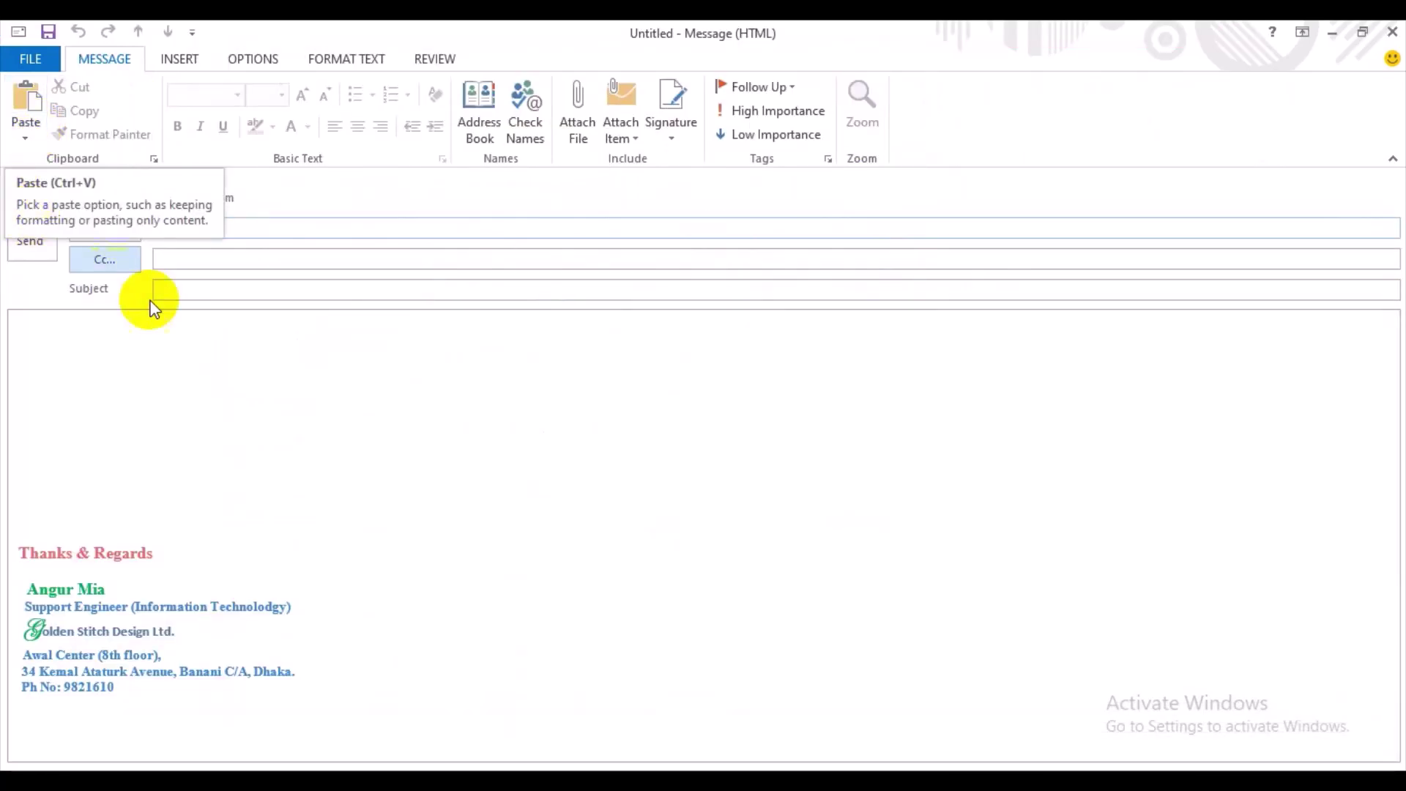
- Attach the 26,305 KB Outlook data file from the Outlook Files folder to the new message
{"action": "left_click", "coordinate": [583, 139]}
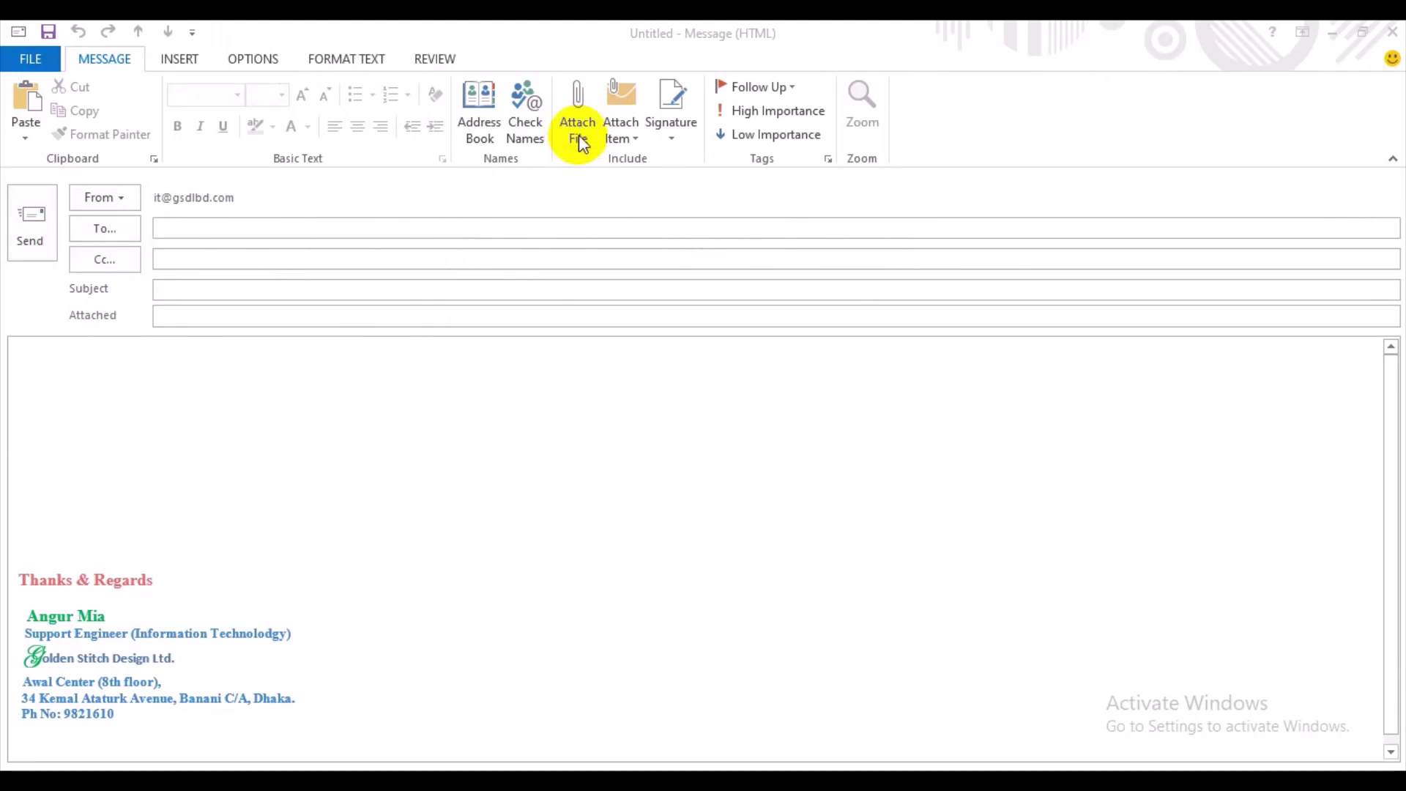
{"action": "left_click", "coordinate": [578, 124]}
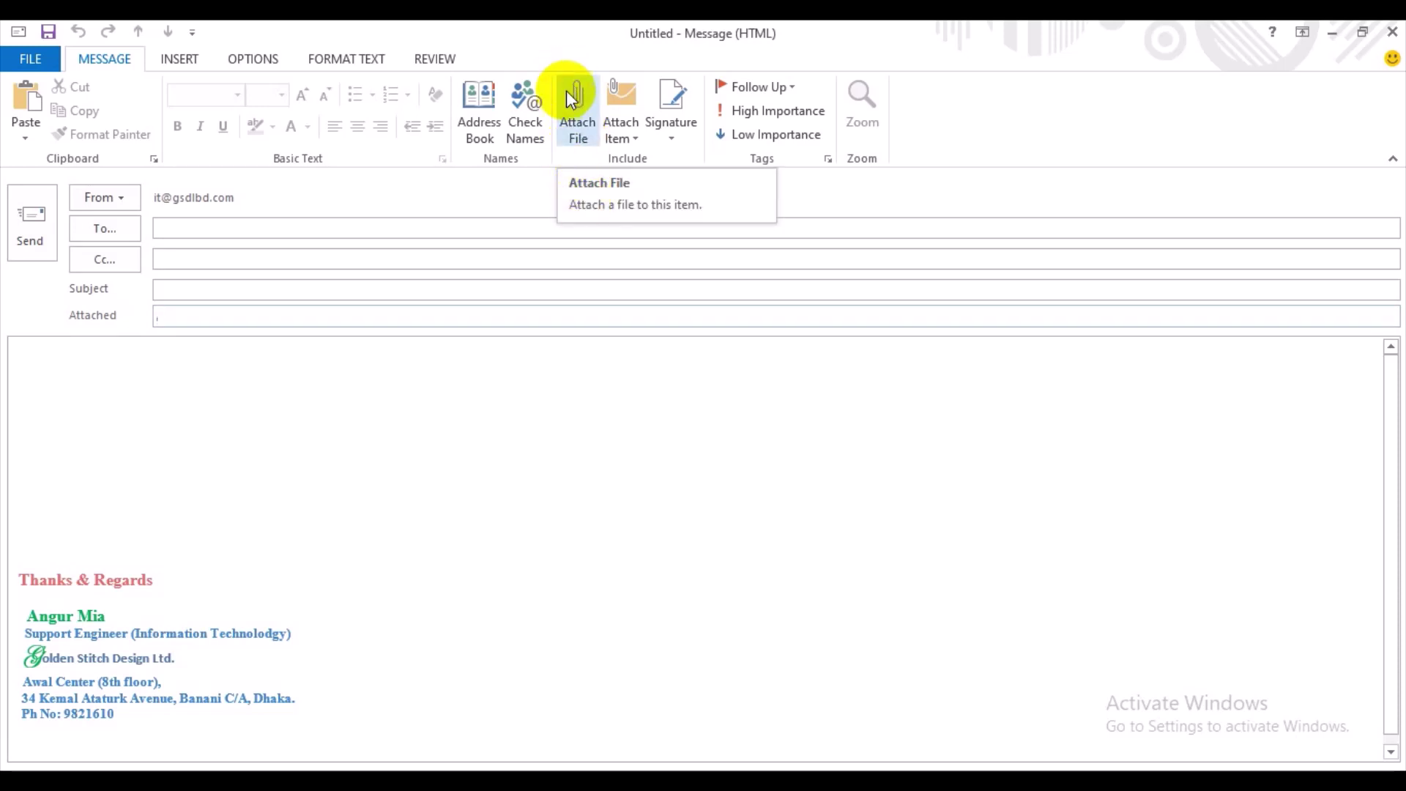
{"action": "left_click", "coordinate": [574, 107]}
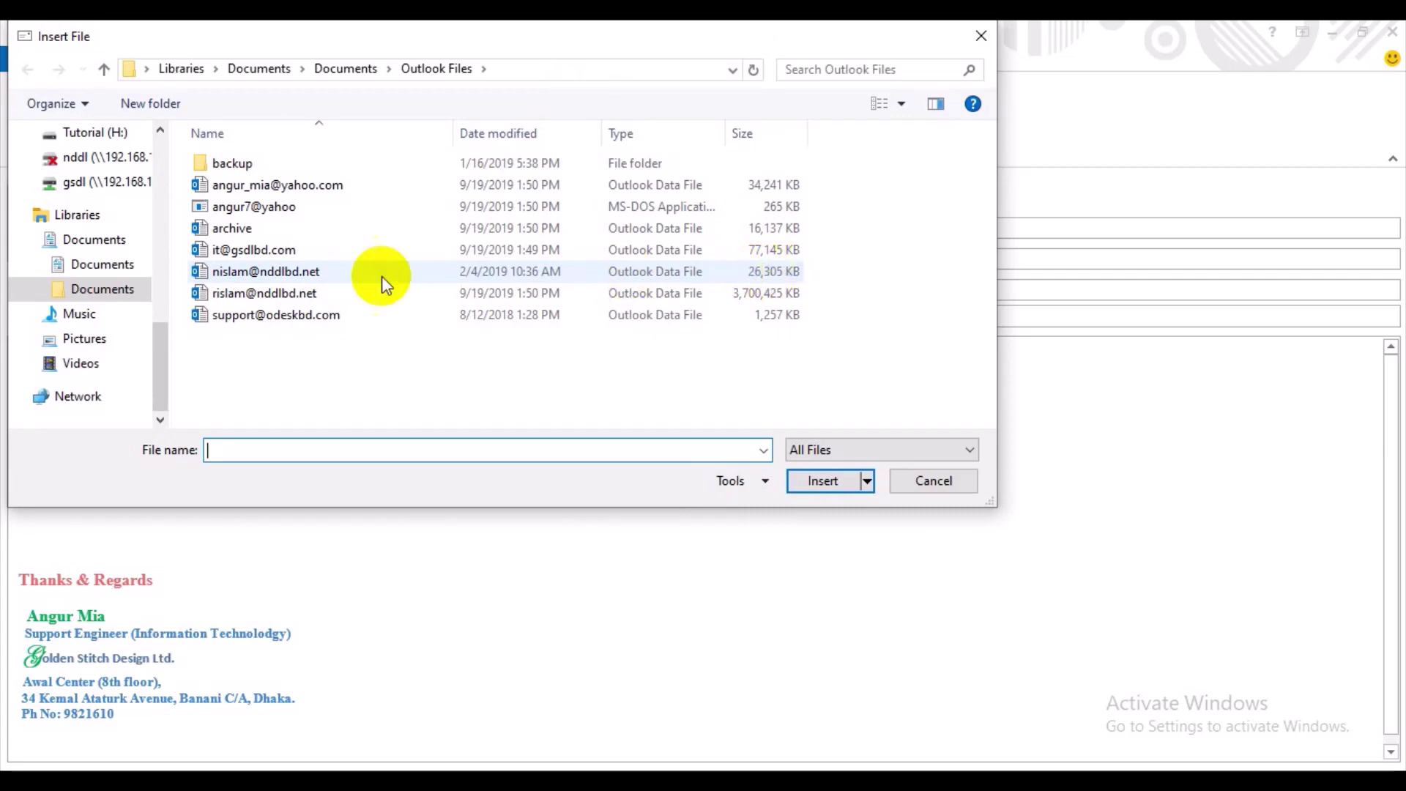
{"action": "left_click", "coordinate": [350, 284]}
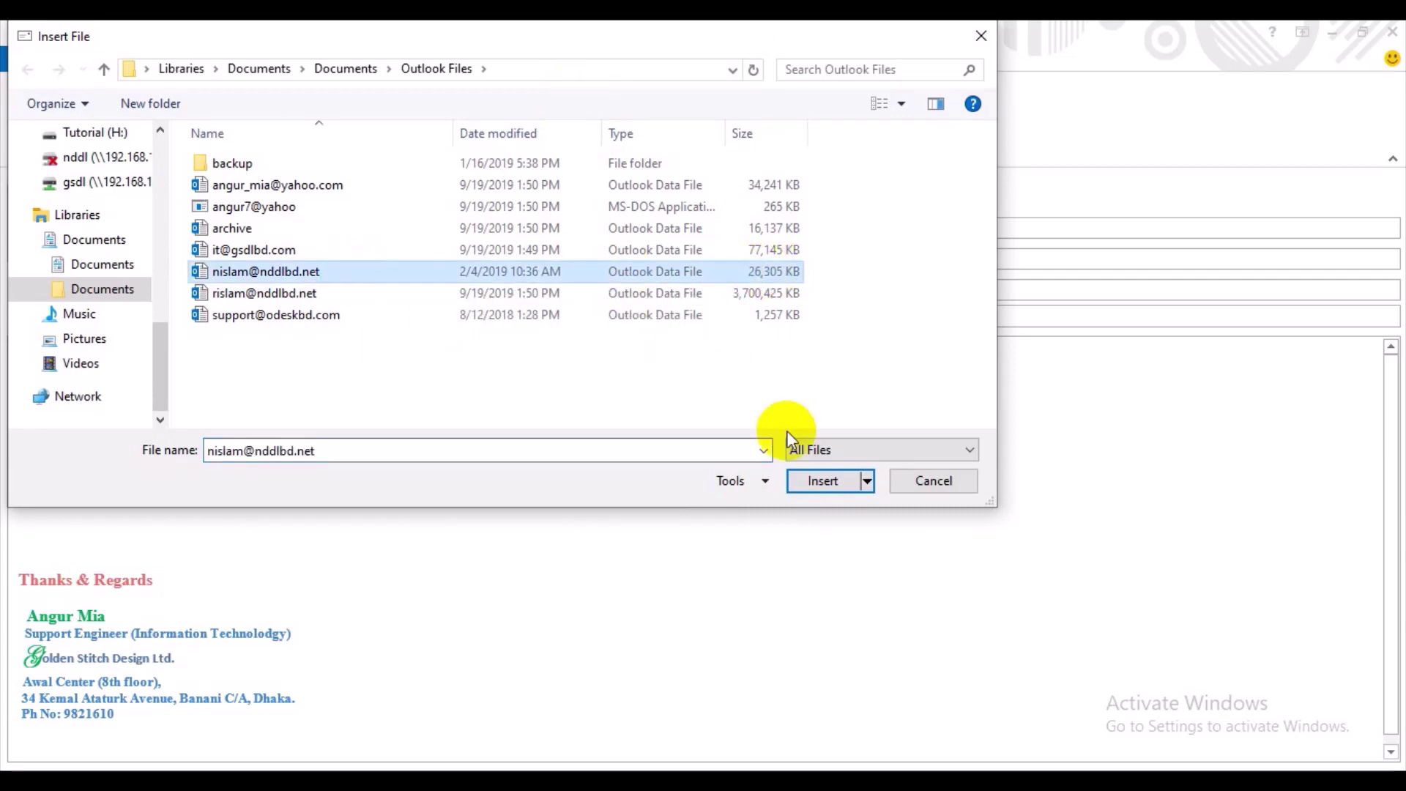
{"action": "left_click", "coordinate": [832, 477]}
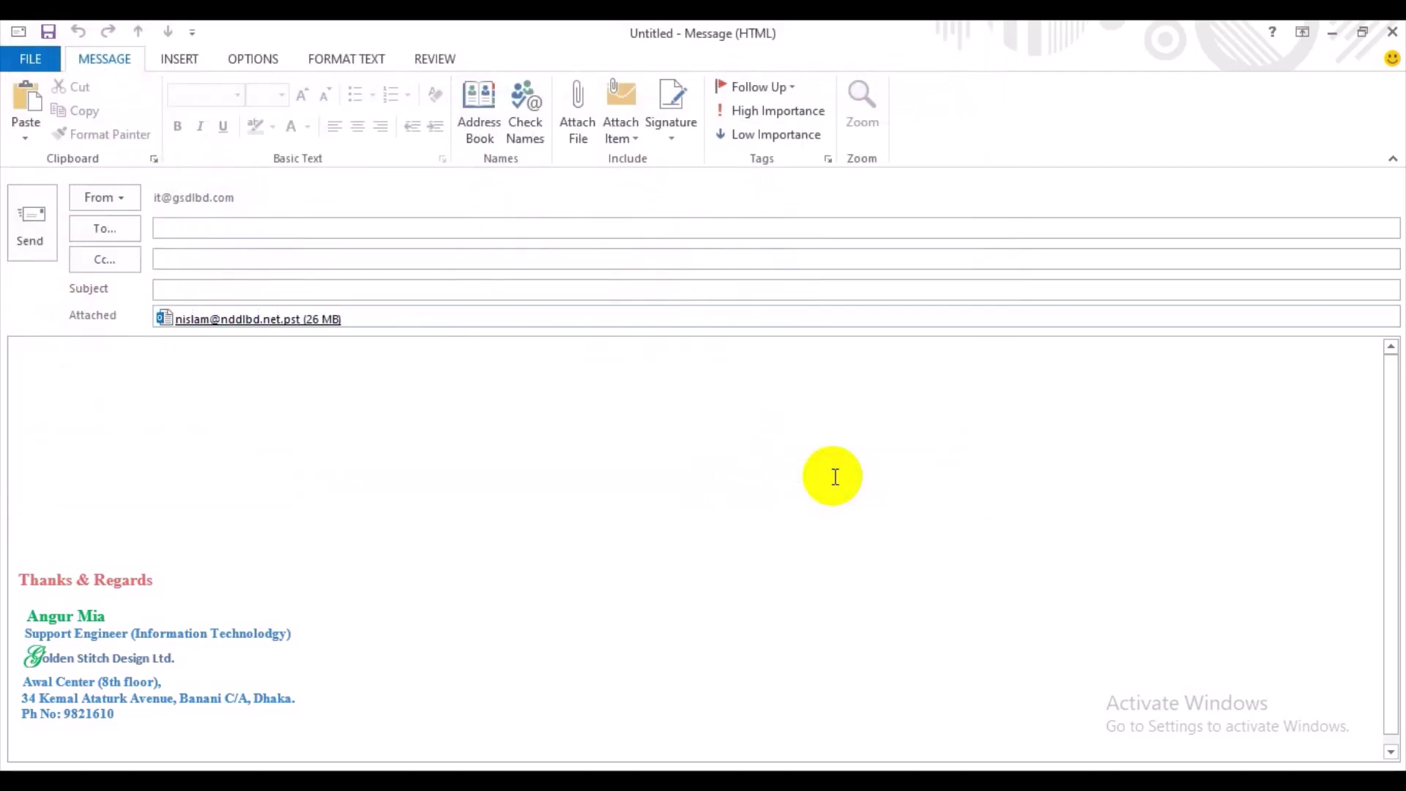